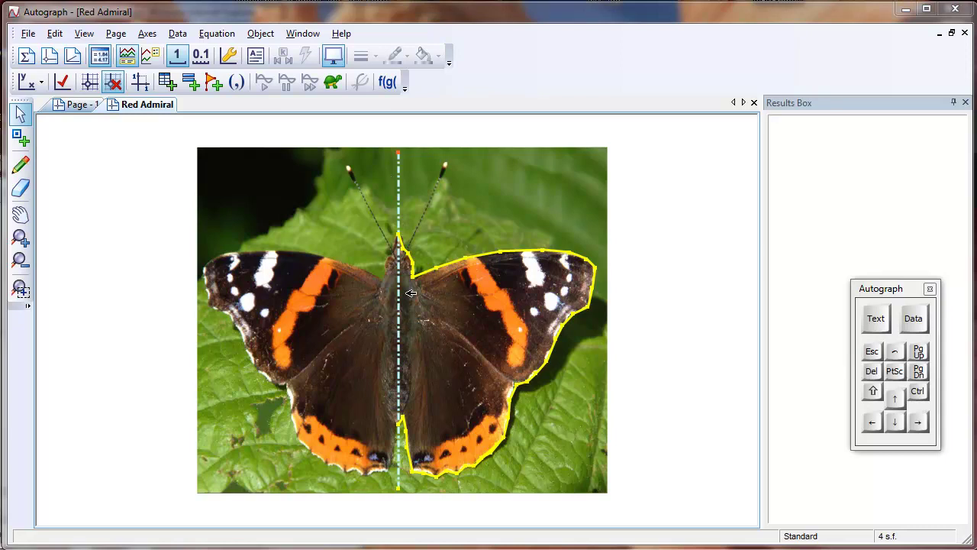
Step: Open a new blank 2D graph page, Page - 2, and restore the Autograph window to a smaller size
left_click(50, 59)
double_click(107, 11)
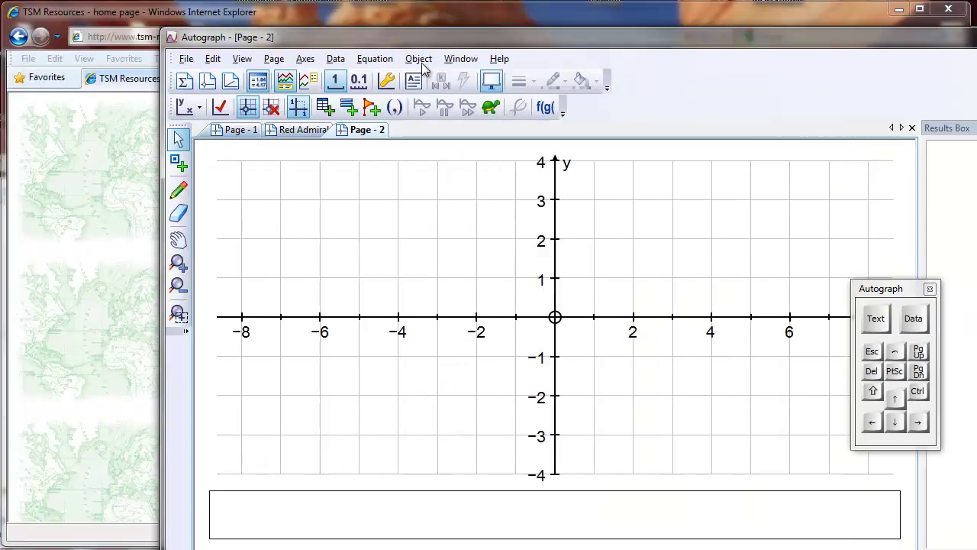
Step: Move Autograph aside and open the TSM Useful Files page, scrolling down to the TSM-IMAGES download
left_click_drag(229, 36, 976, 37)
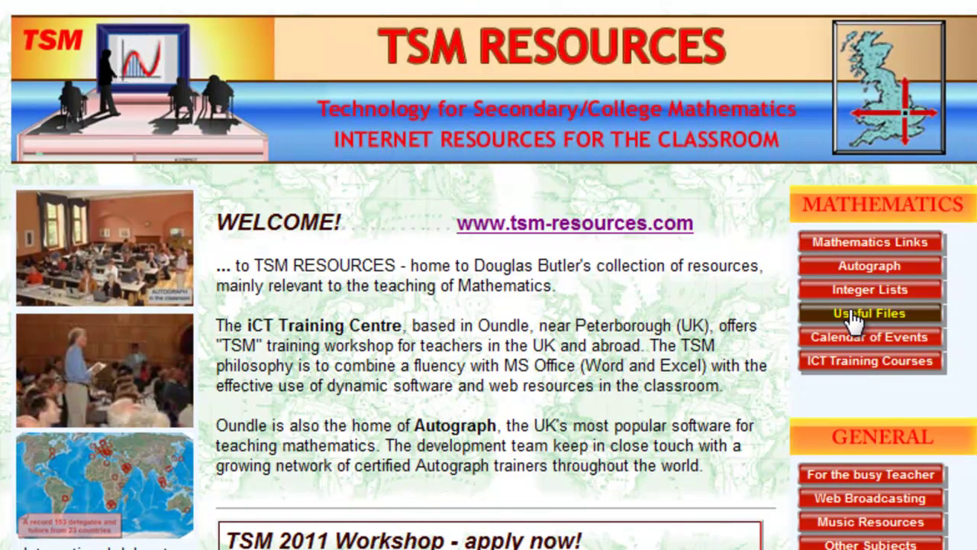
left_click(854, 319)
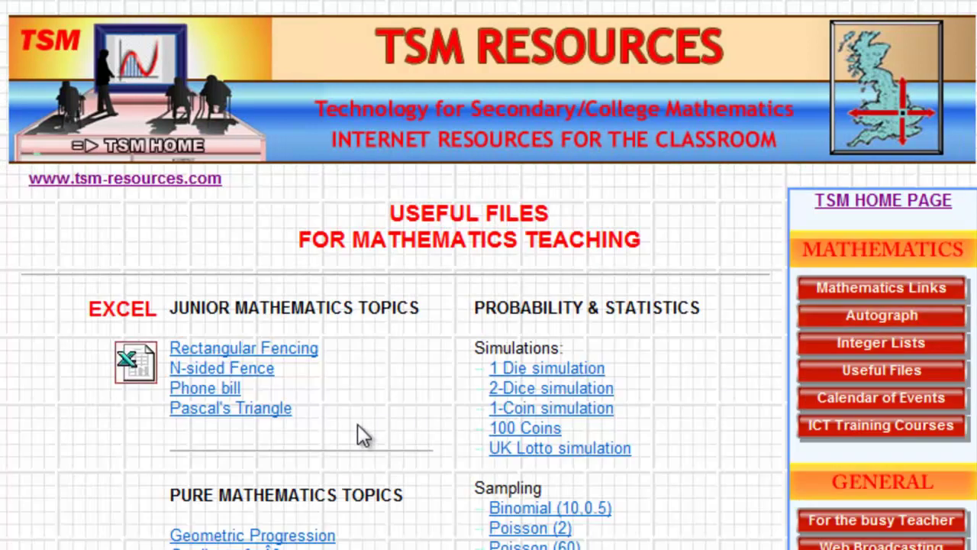
scroll(359, 434, "down", 4)
scroll(359, 427, "down", 7)
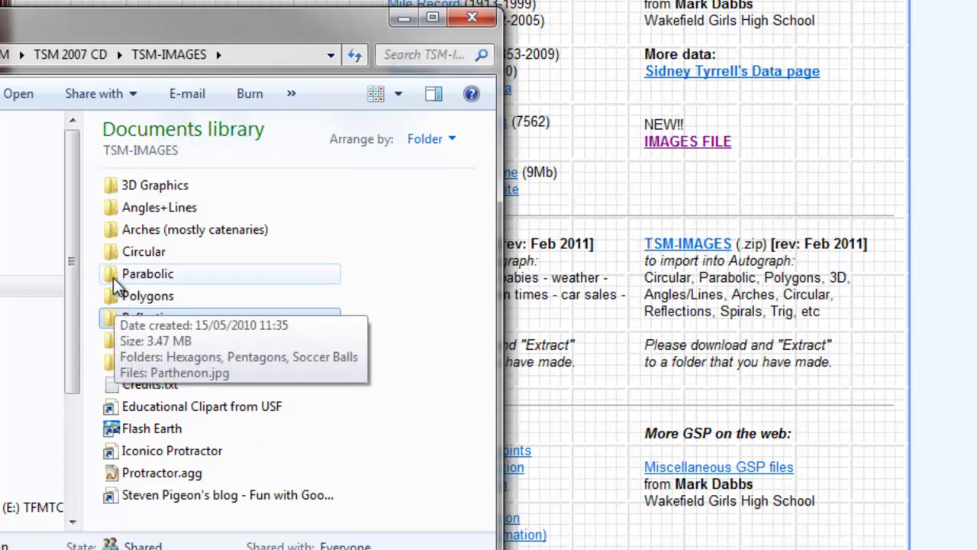
Step: Open Reflection > Red Admiral in Explorer and select Red Admiral.jpg
double_click(111, 319)
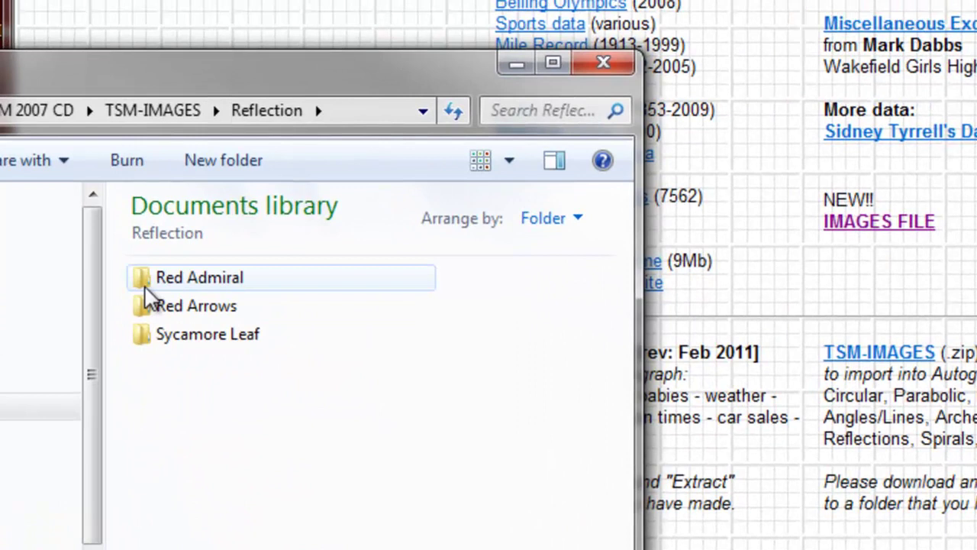
double_click(146, 278)
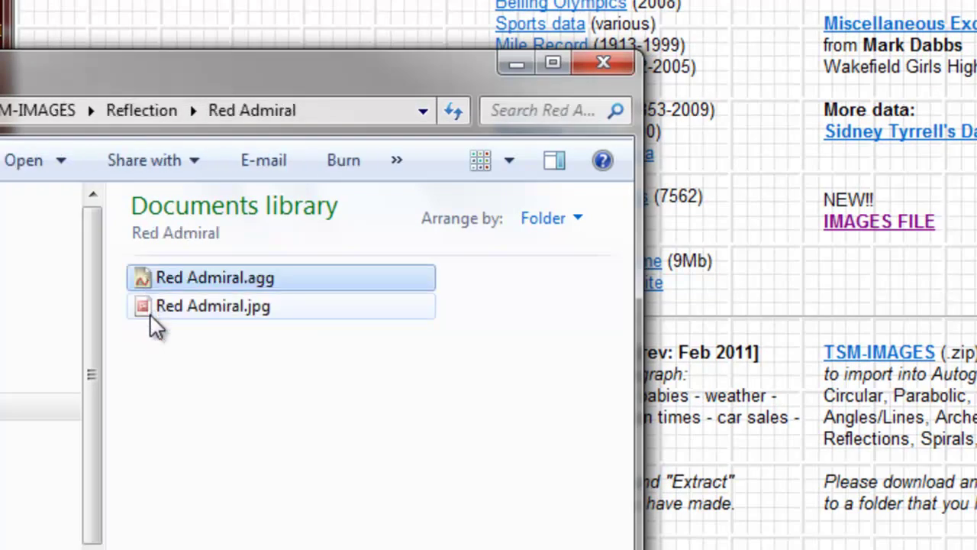
mouse_move(145, 278)
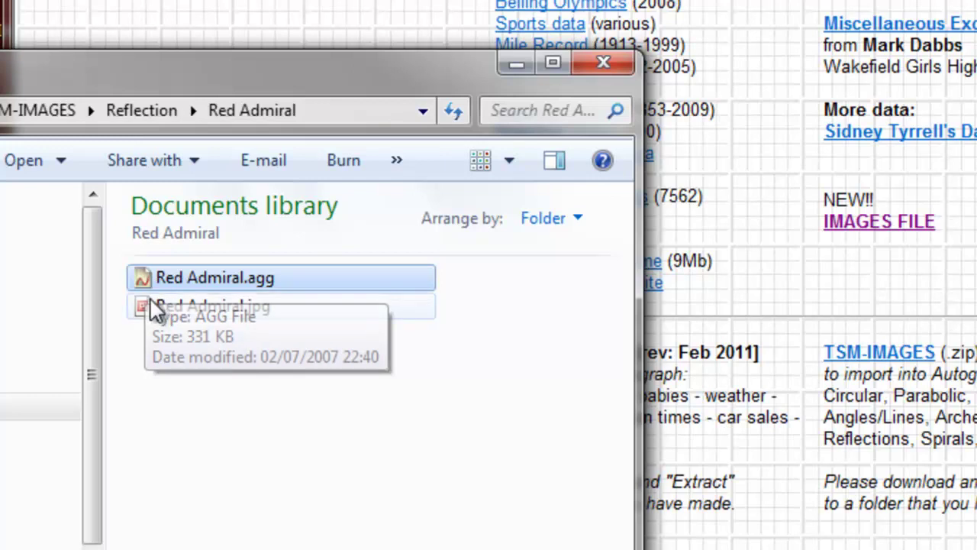
left_click(146, 308)
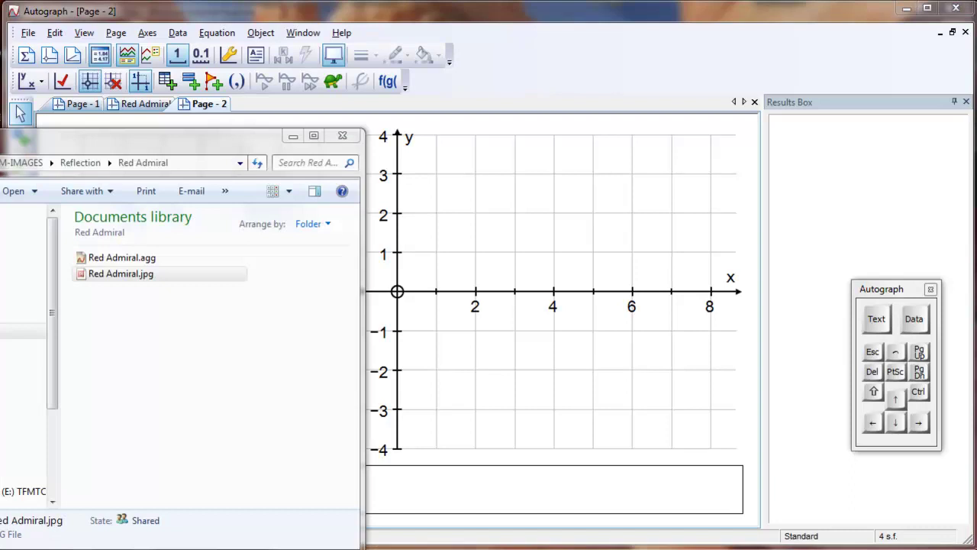
Step: Drag the Red Admiral photo onto the Page - 2 graph and minimize Explorer
left_click(4, 164)
left_click_drag(84, 279, 409, 281)
left_click(293, 136)
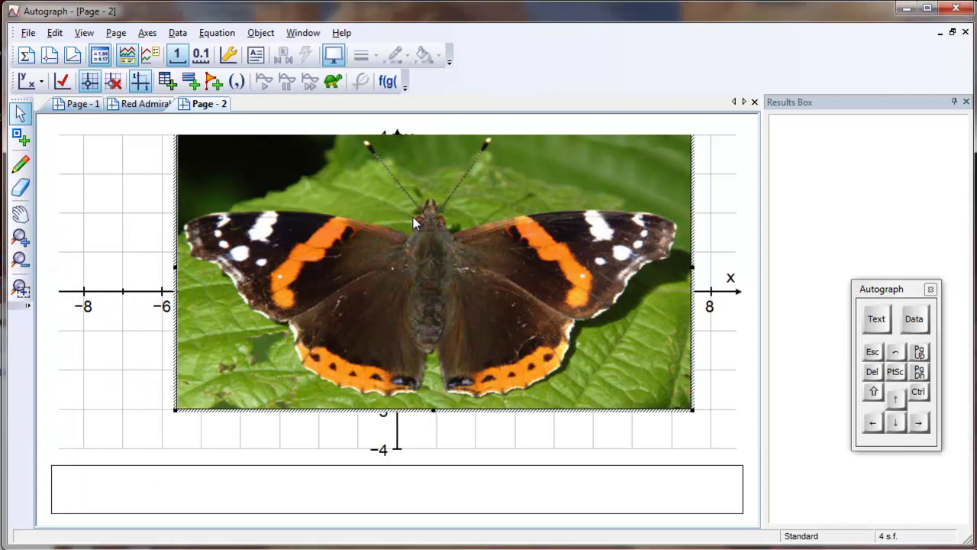
Step: With whole-unit grid snap, add points at (-8, 3) and (-7, 2), then switch to 0.1 snap
left_click(176, 58)
left_click(20, 137)
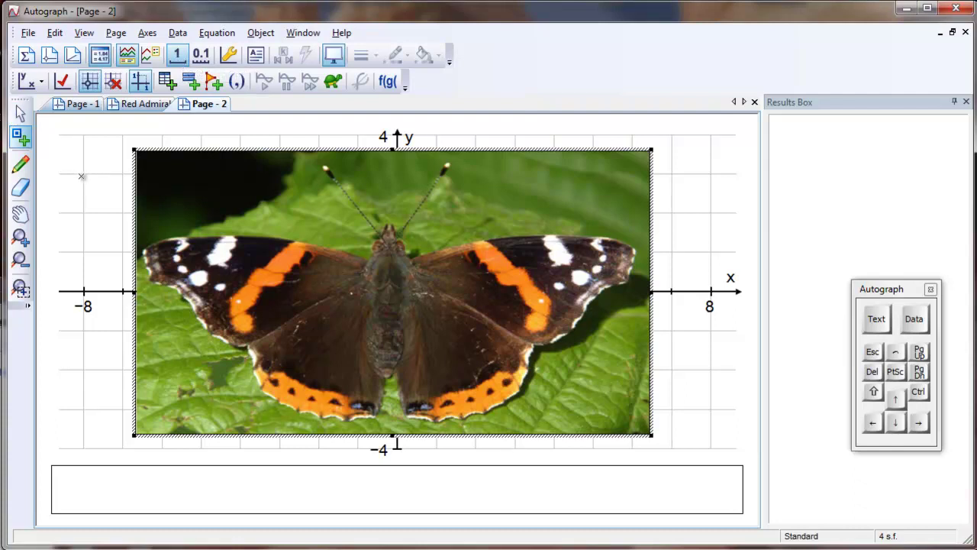
left_click(93, 177)
left_click(122, 215)
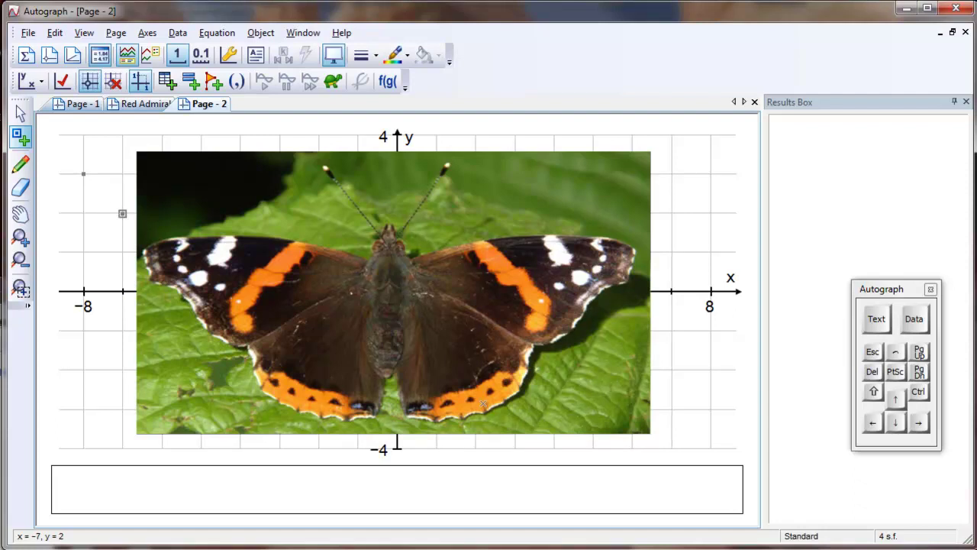
left_click(201, 55)
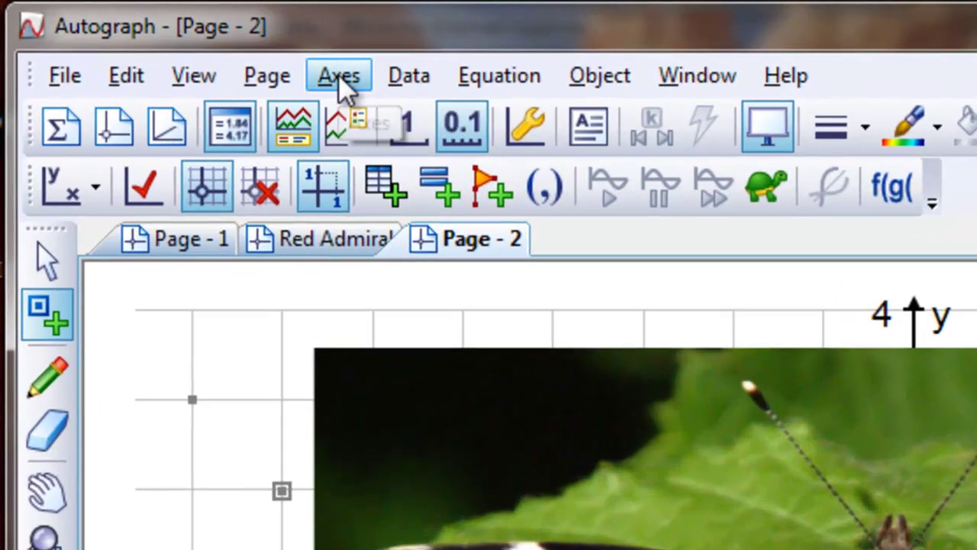
Step: Set custom x- and y-snap multiply factors of 0.01 in Axes Snap Settings
left_click(147, 33)
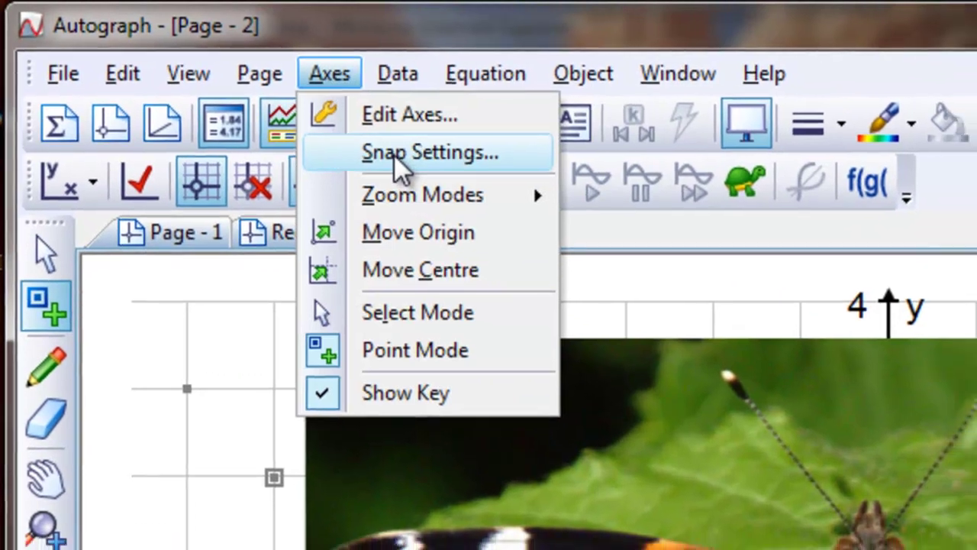
left_click(404, 158)
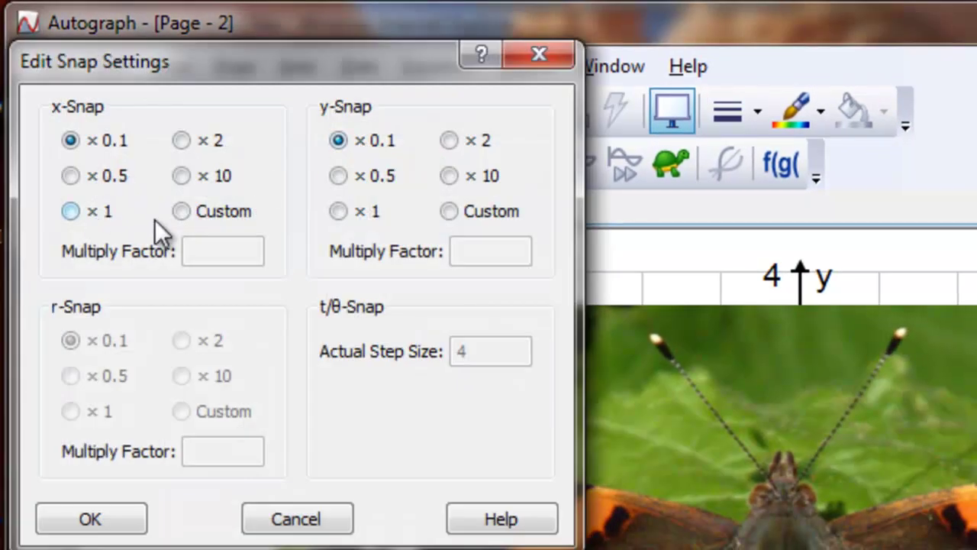
left_click(181, 211)
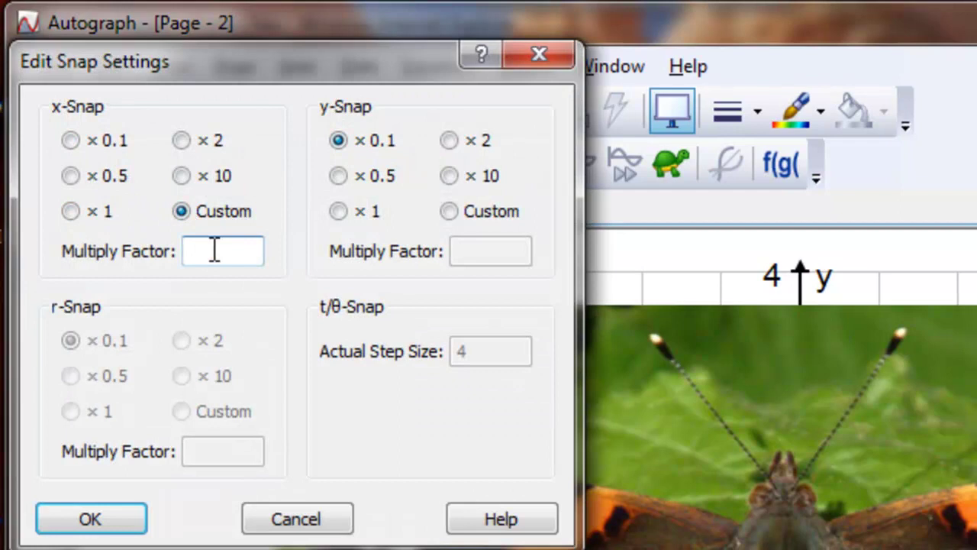
type("0.01")
left_click(450, 211)
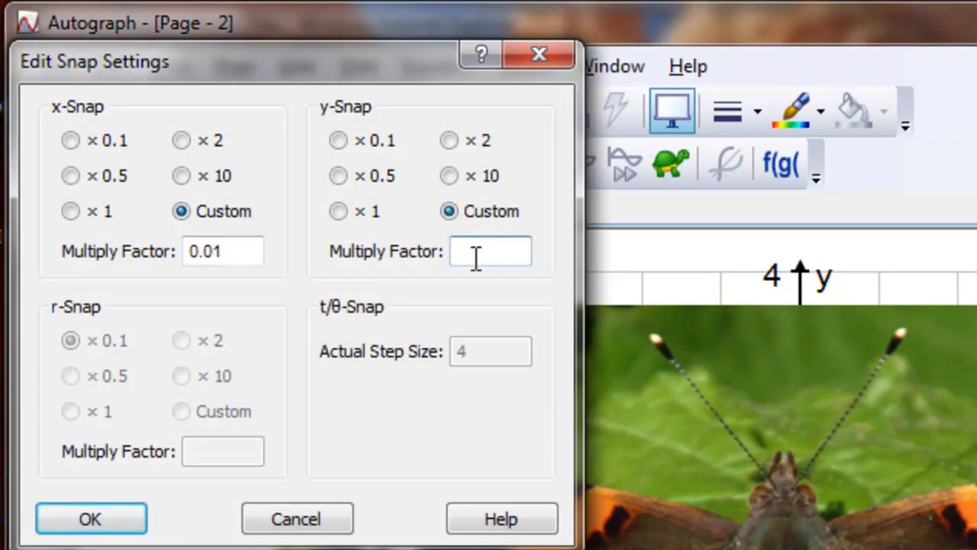
type("0.01")
left_click(107, 511)
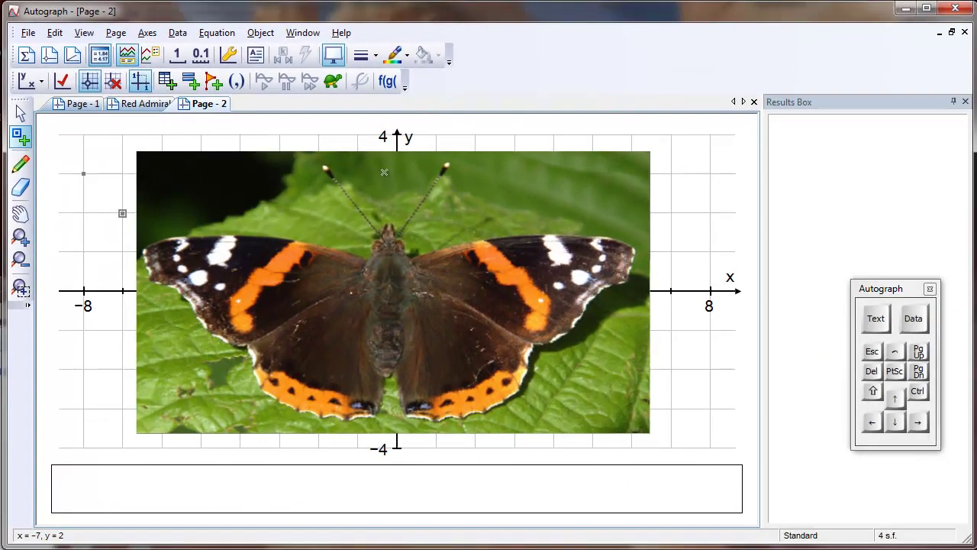
Step: Set the Red Admiral photo's transparency to 18%
key("Escape")
double_click(315, 215)
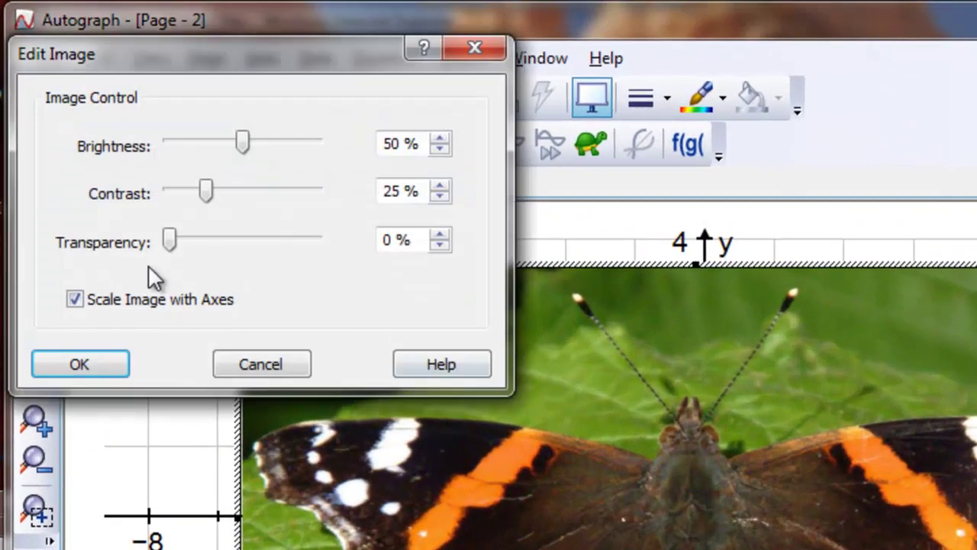
left_click_drag(170, 239, 193, 252)
left_click(100, 359)
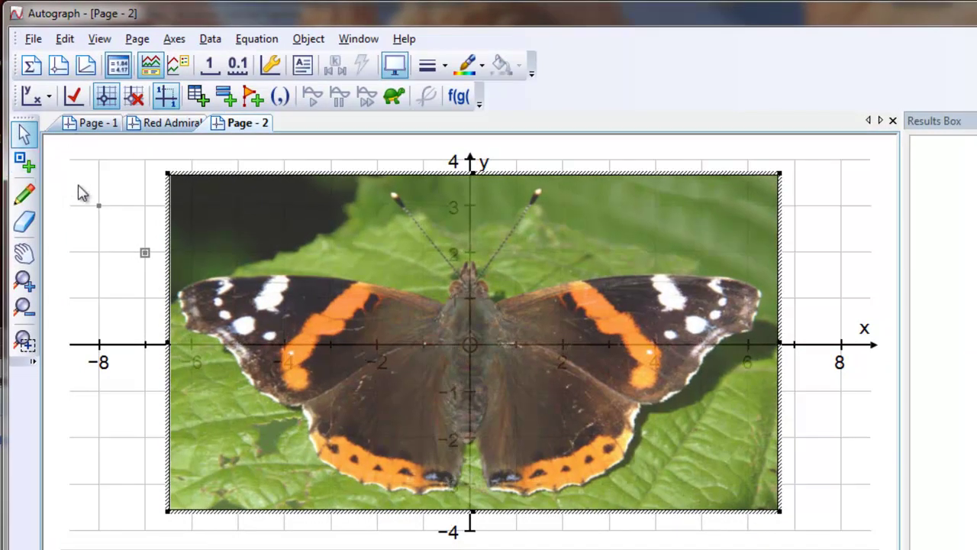
Step: Delete the two stray top-left points and add a point at the butterfly's head
left_click_drag(82, 185, 162, 280)
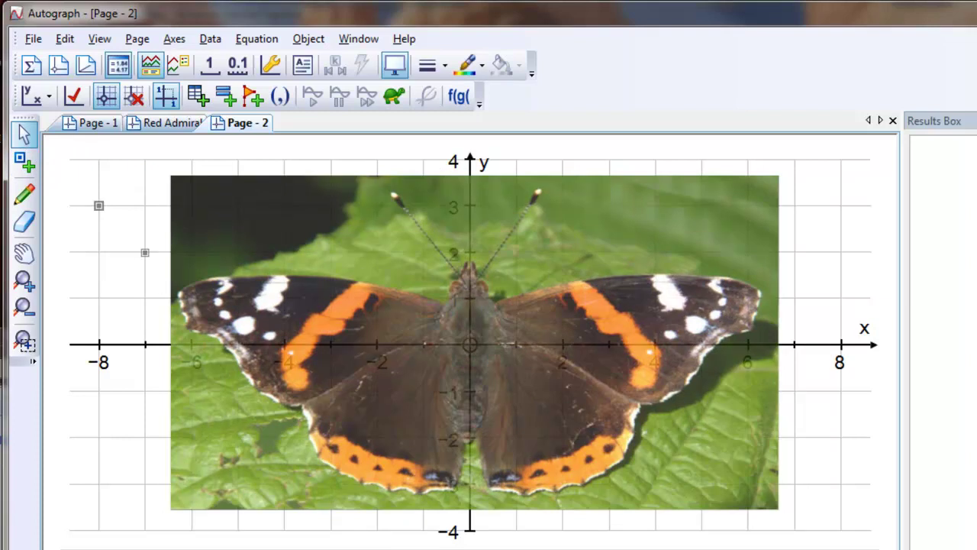
key("Delete")
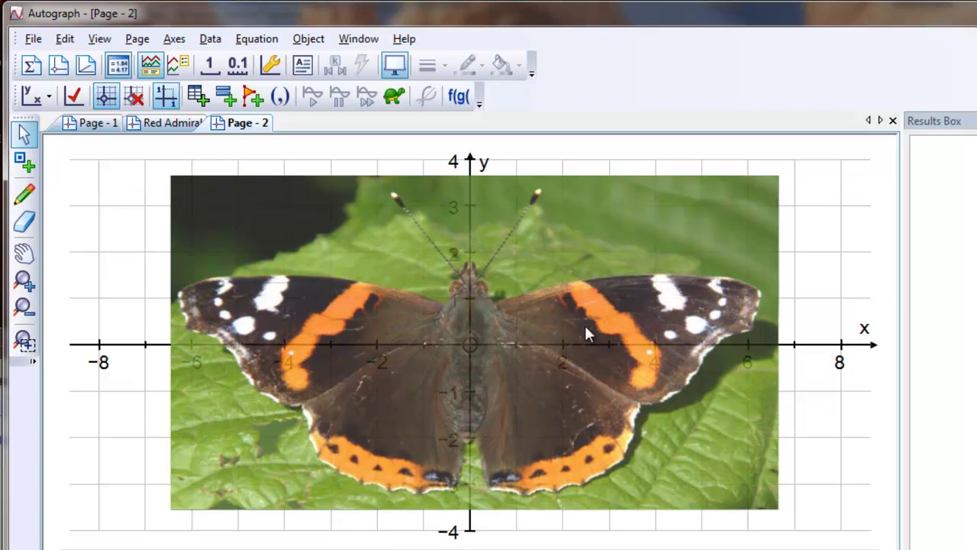
left_click(23, 162)
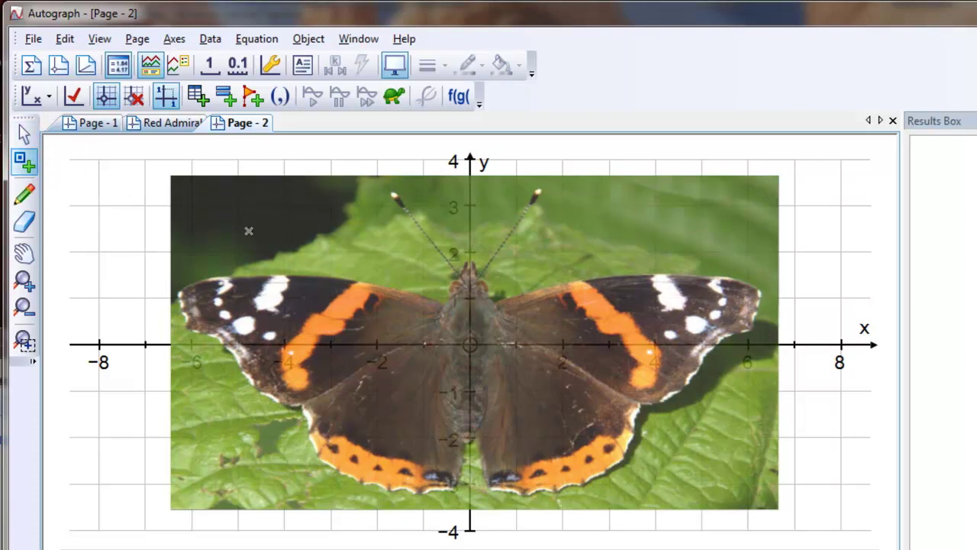
left_click(474, 265)
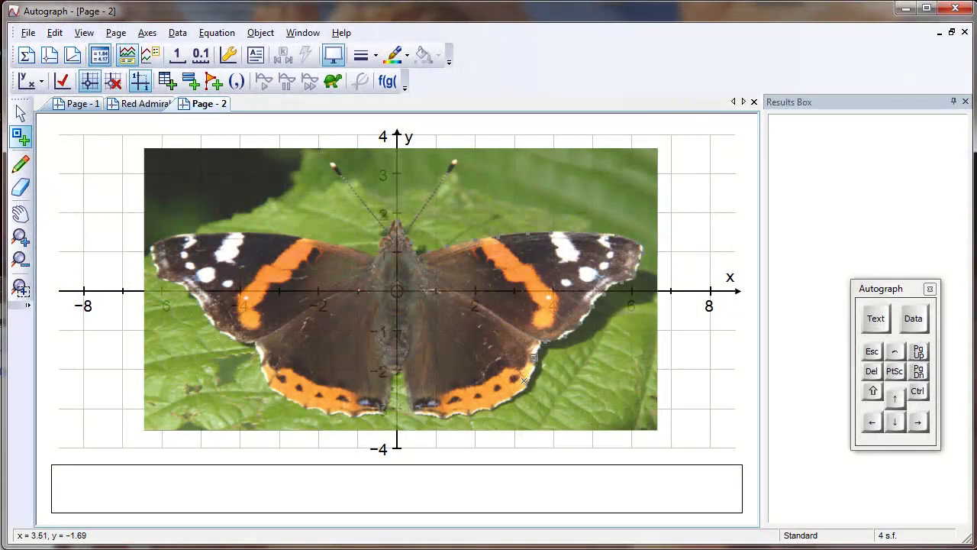
Step: Zoom in on the lower right wing and place six points along its edge to the tip
left_click(20, 237)
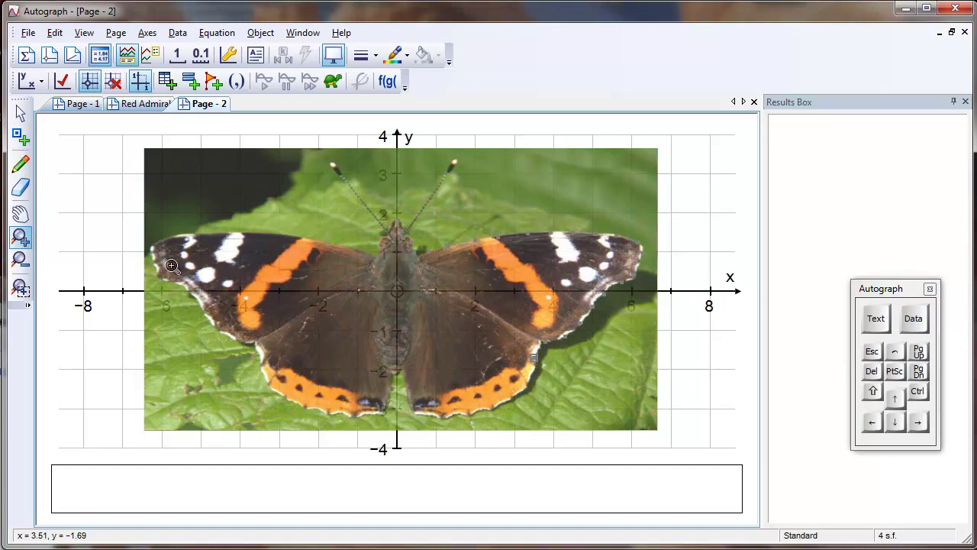
left_click(510, 345)
left_click(20, 136)
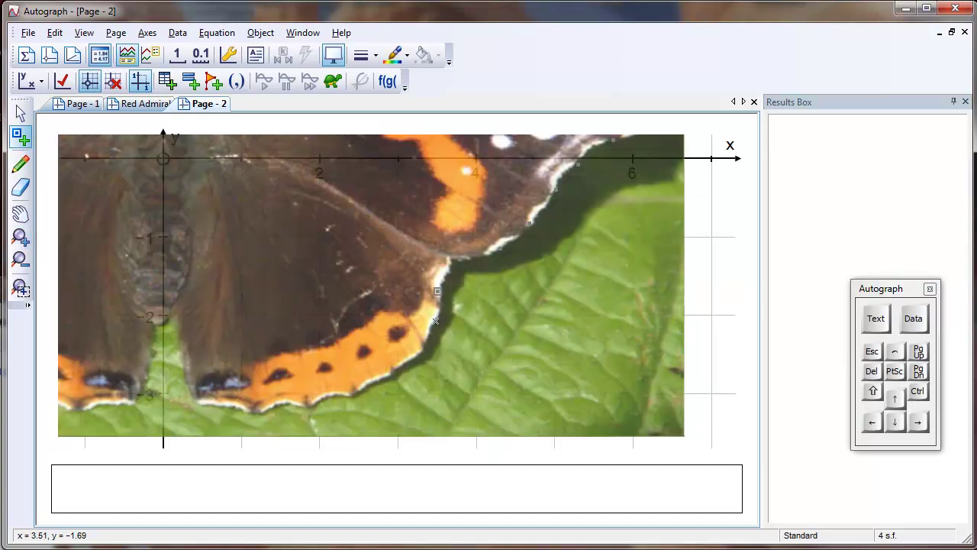
left_click(422, 349)
left_click(391, 368)
left_click(357, 389)
left_click(305, 403)
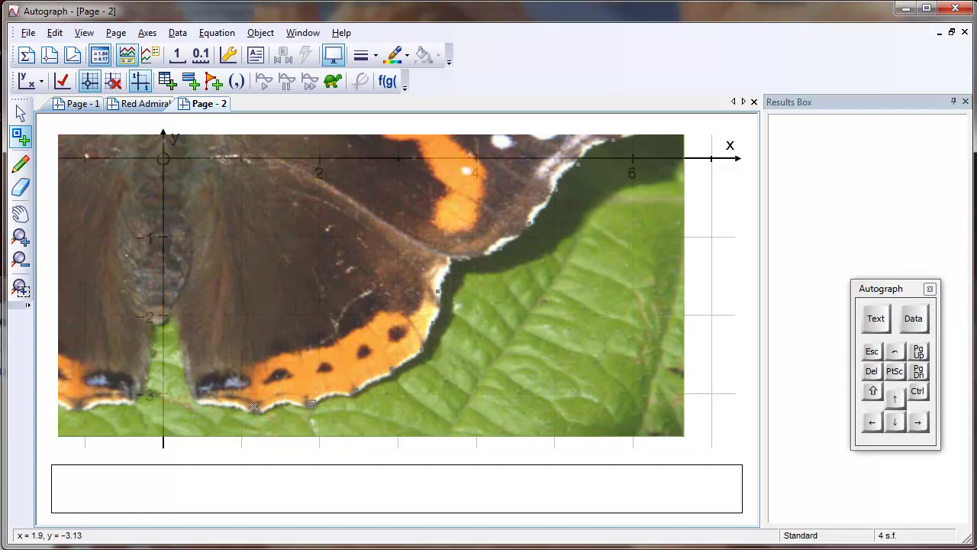
left_click(200, 401)
left_click(181, 358)
Step: Zoom out and pan to recentre the whole butterfly on the axes
left_click(20, 260)
left_click(358, 249)
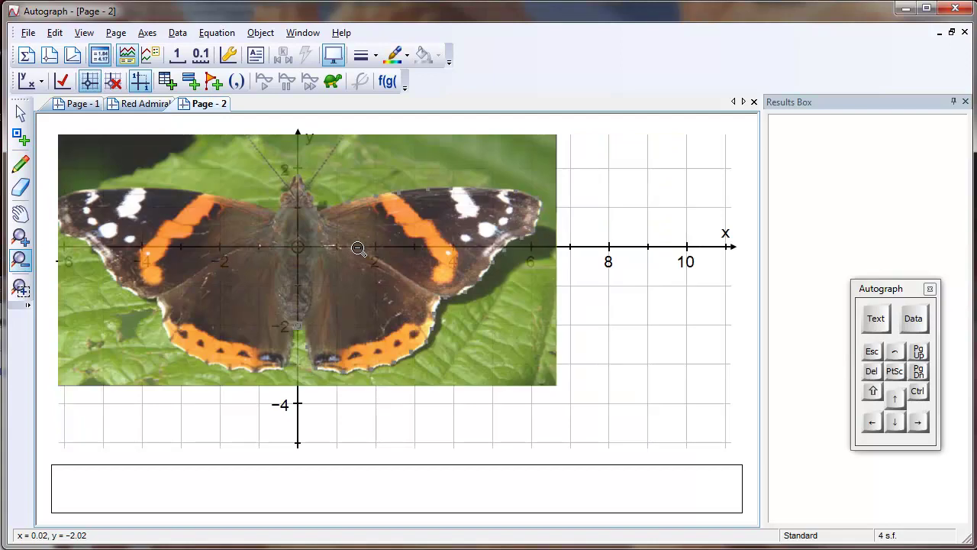
left_click(20, 214)
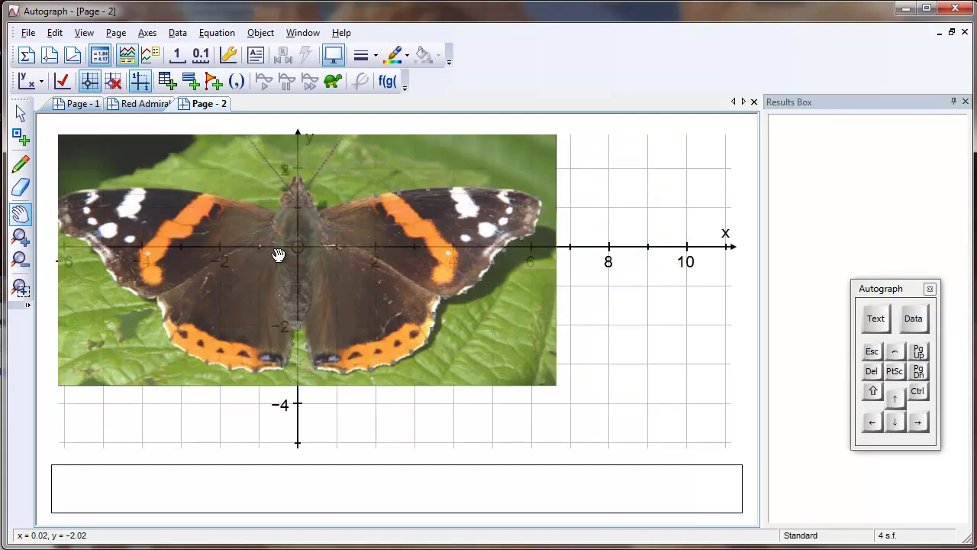
left_click_drag(312, 266, 412, 297)
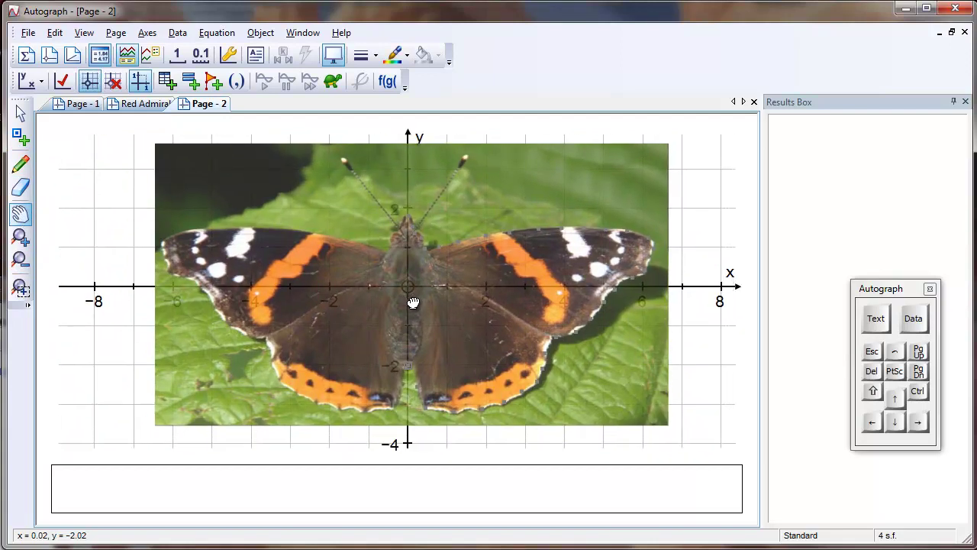
left_click(20, 112)
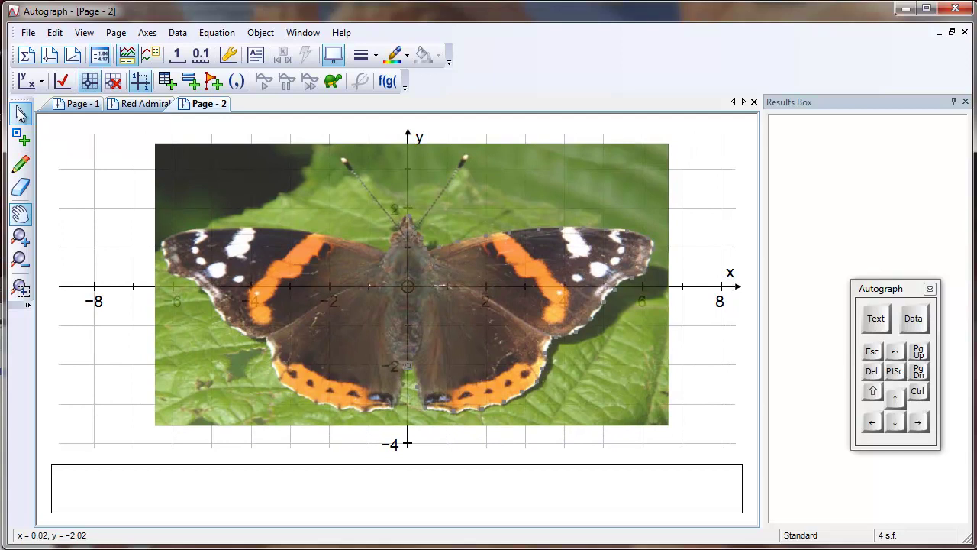
Step: Select all the traced outline points and convert them into Data Set 1
right_click(338, 201)
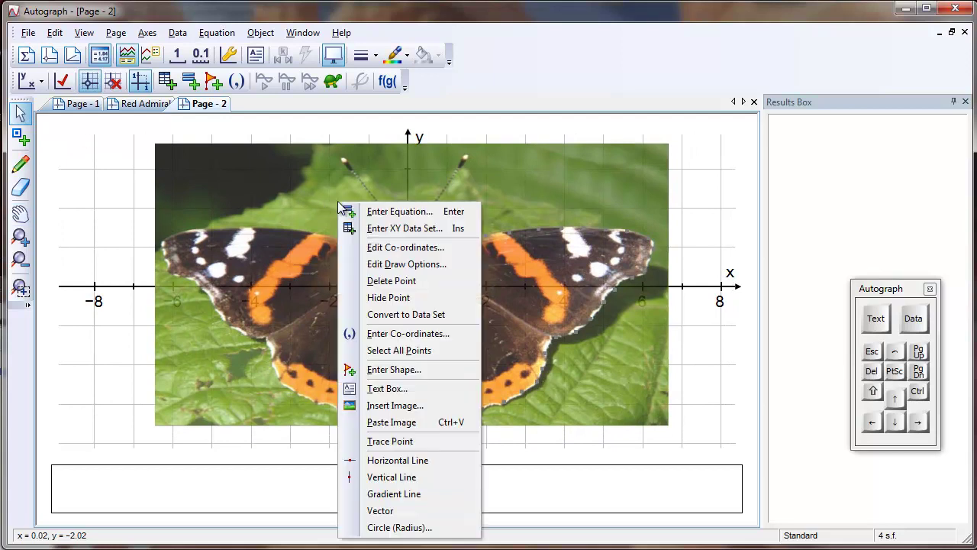
left_click(389, 349)
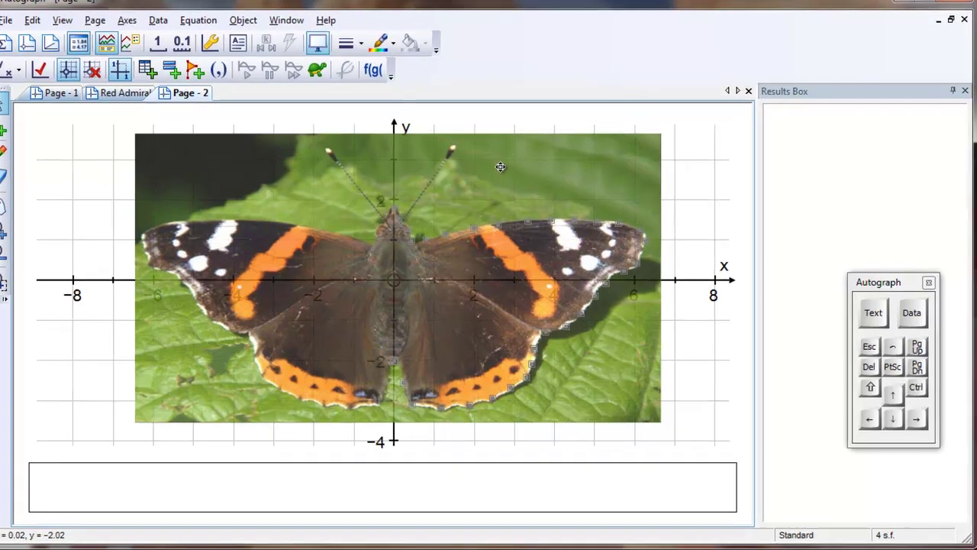
right_click(513, 176)
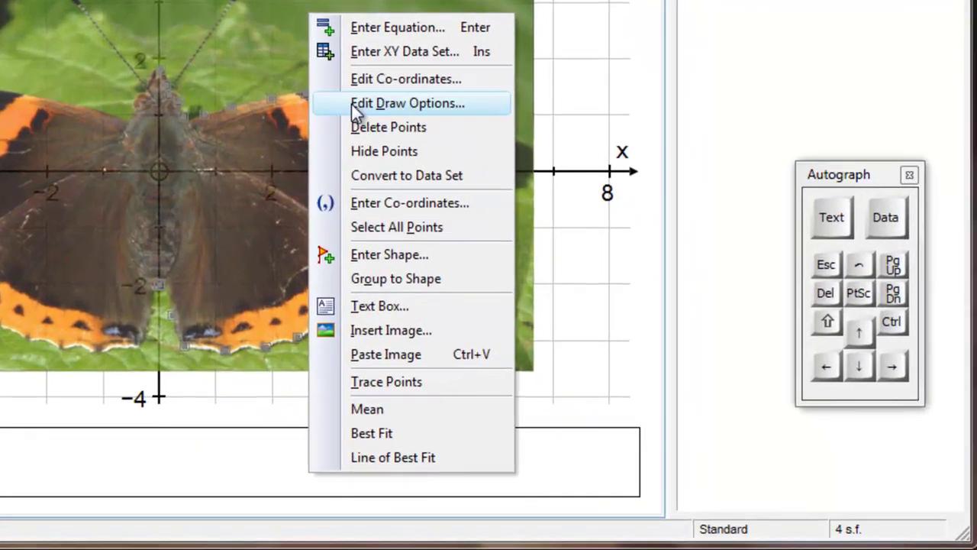
left_click(439, 177)
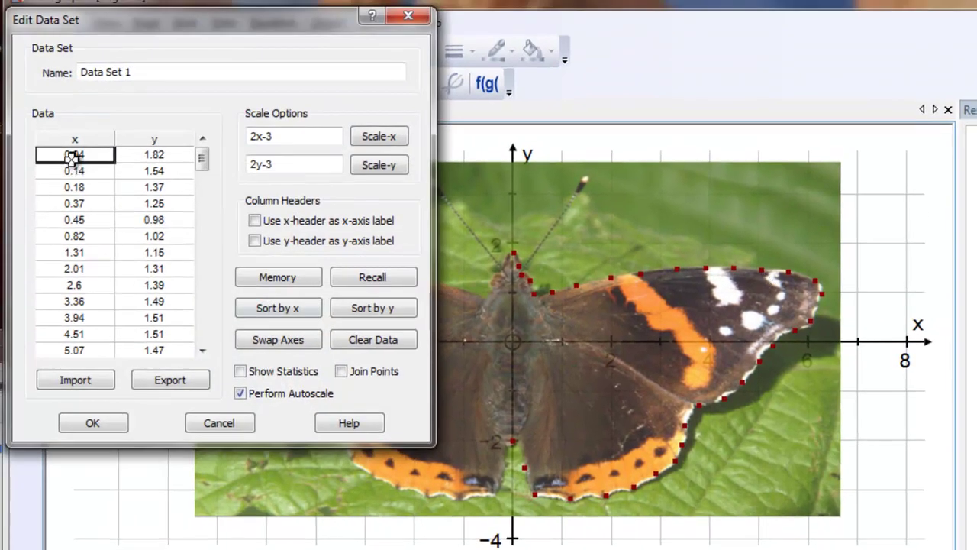
Step: Join Data Set 1's points into a red right-wing outline, undoing the autoscale to keep the butterfly visible
mouse_move(201, 163)
left_mouse_down()
mouse_move(205, 325)
mouse_move(201, 156)
left_mouse_up()
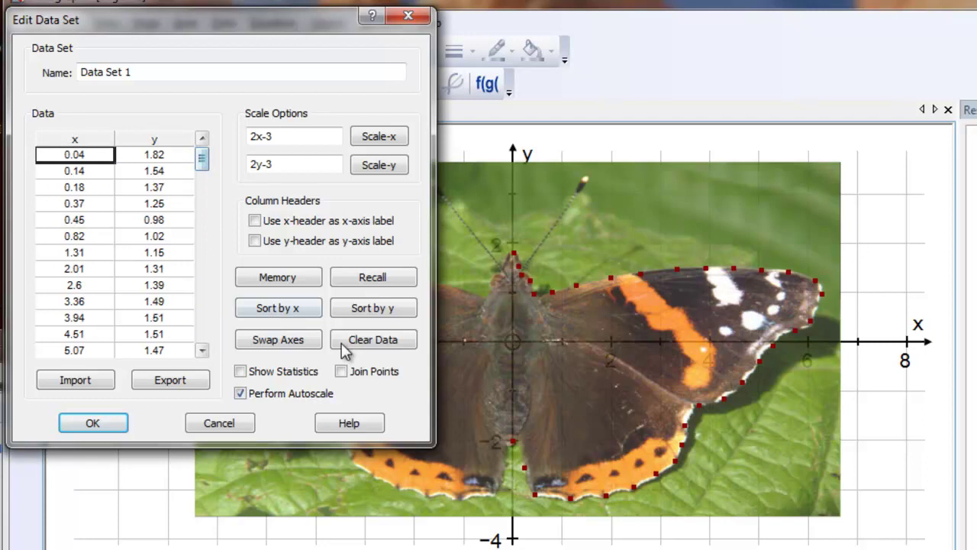
left_click(342, 371)
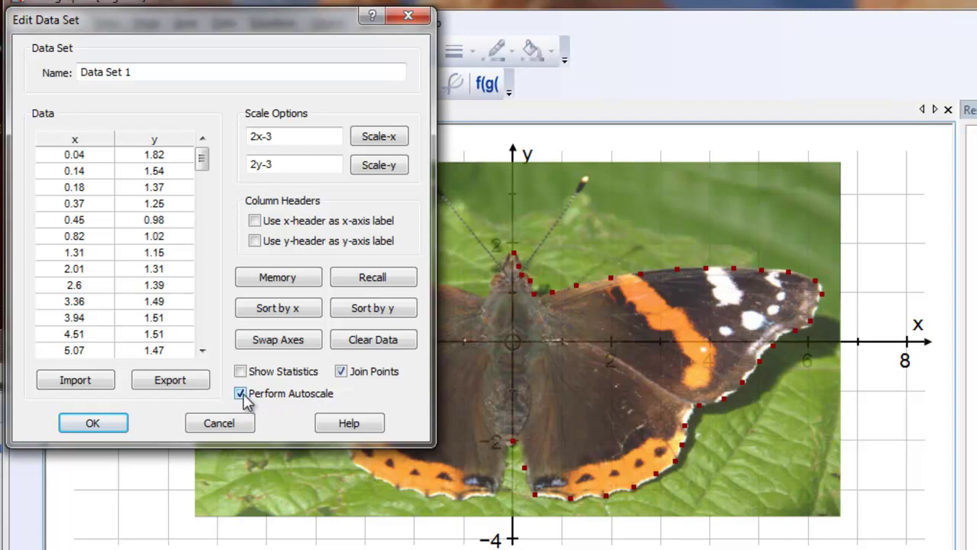
left_click(104, 431)
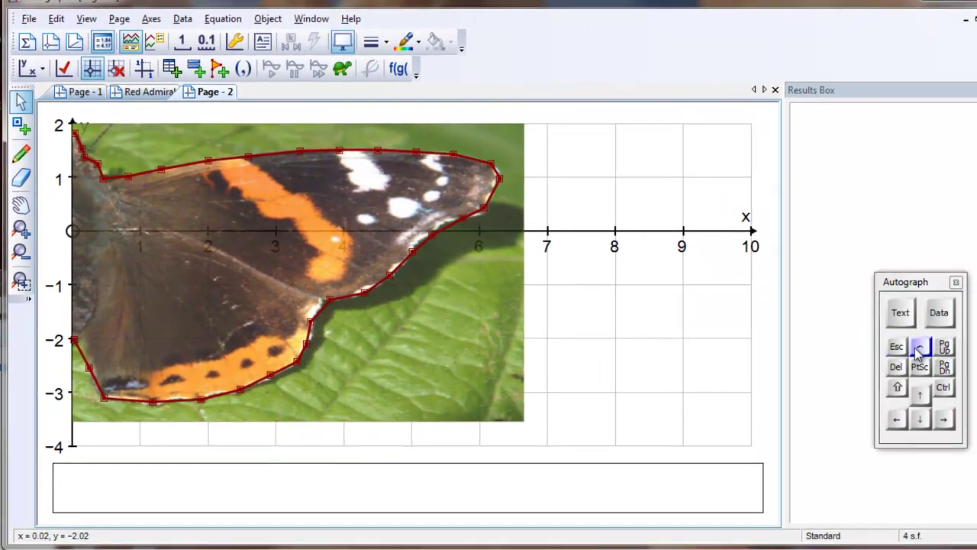
left_click(920, 350)
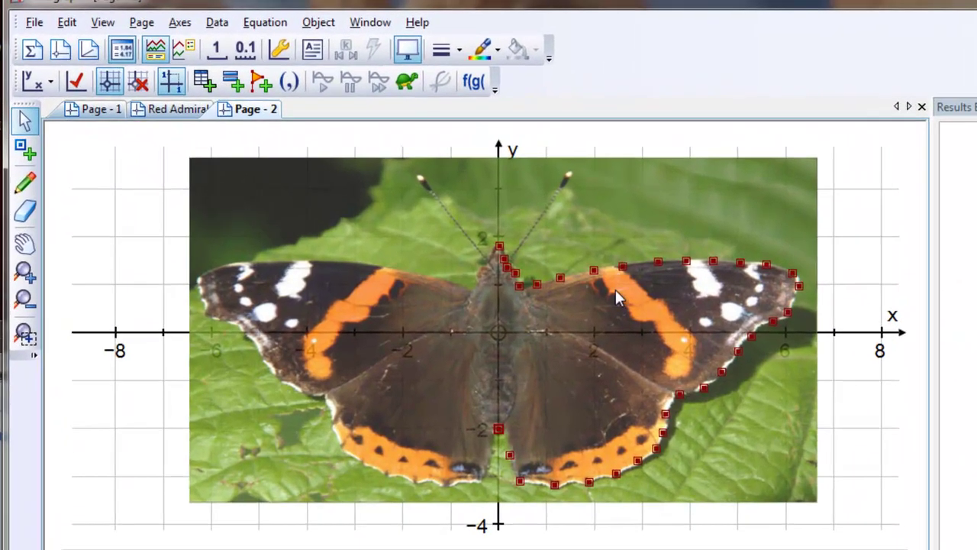
double_click(594, 273)
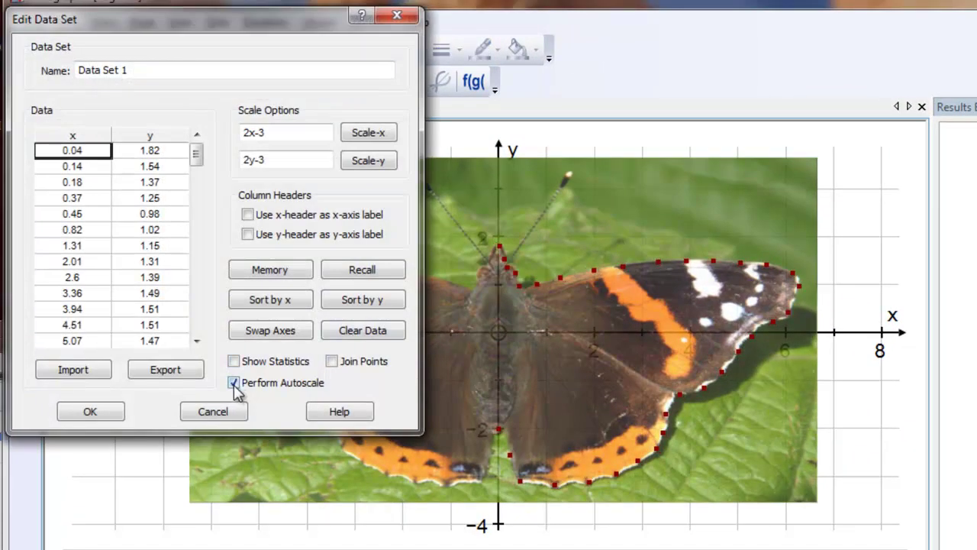
left_click(331, 362)
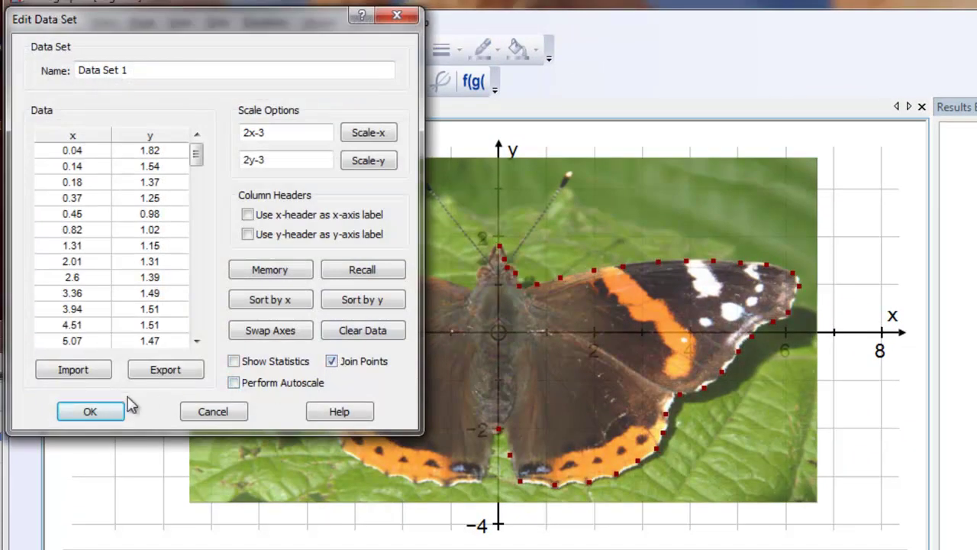
left_click(89, 409)
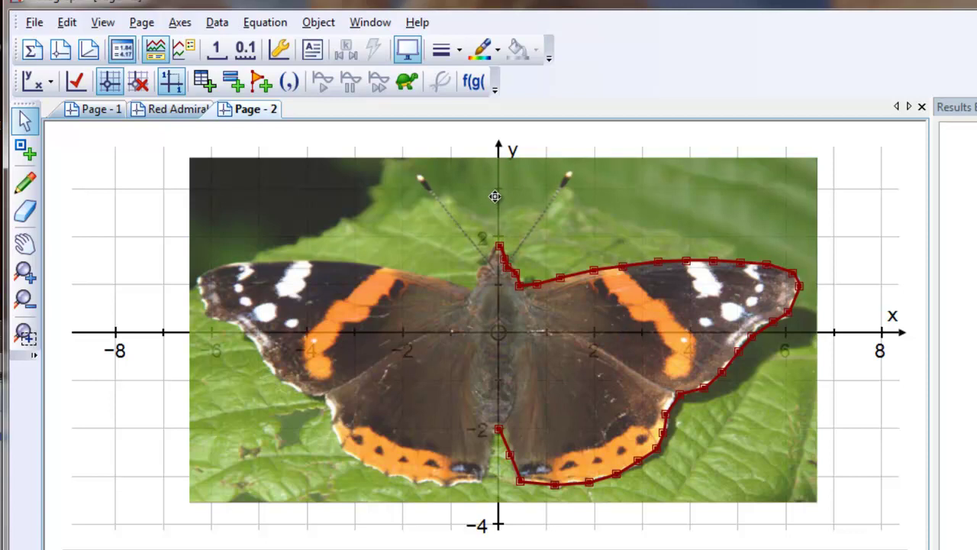
Step: Enter the equation x = 0 and draw it as a 3 pt dashed line
right_click(613, 206)
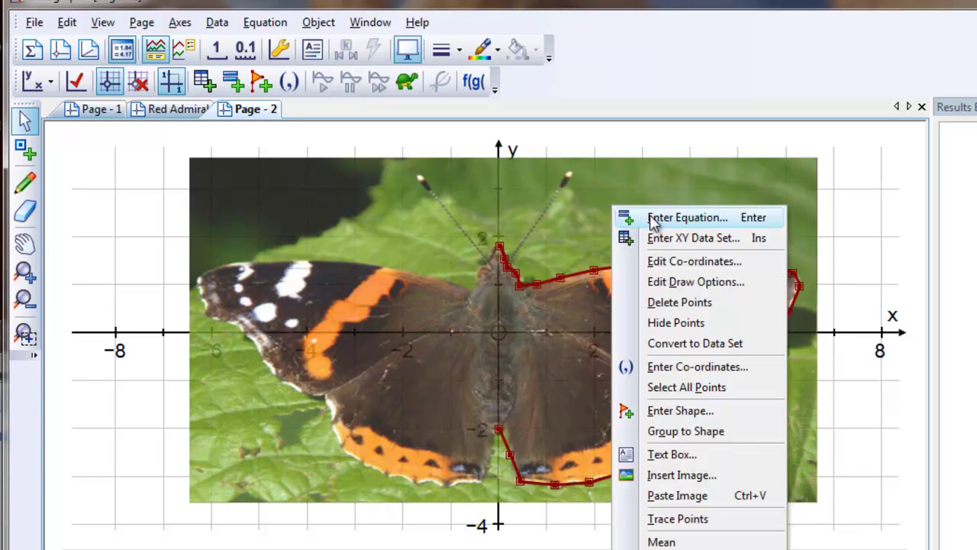
left_click(656, 220)
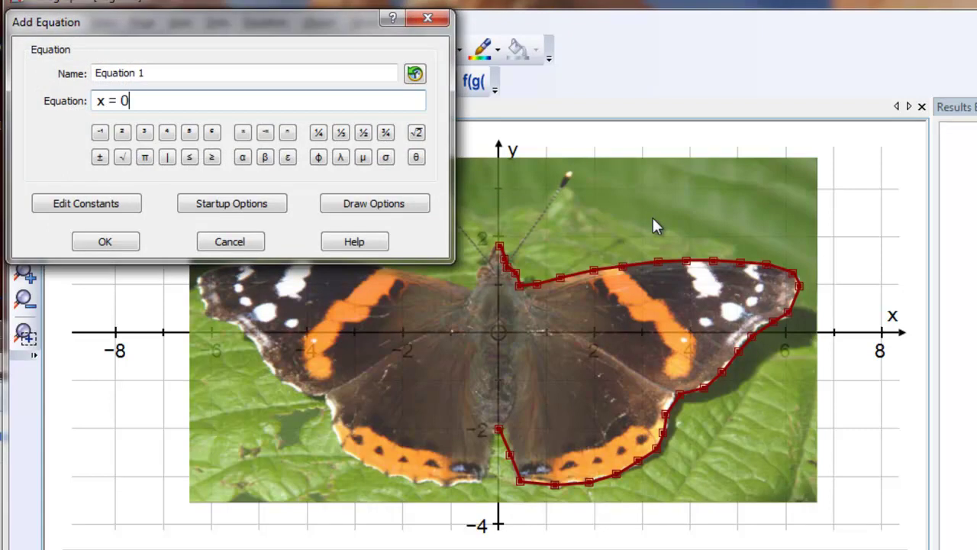
left_click(373, 203)
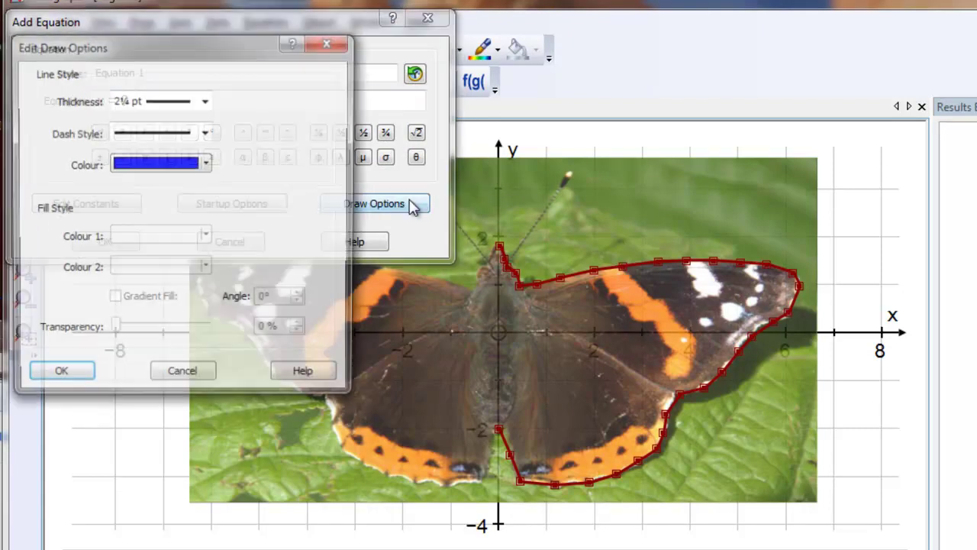
left_click(204, 133)
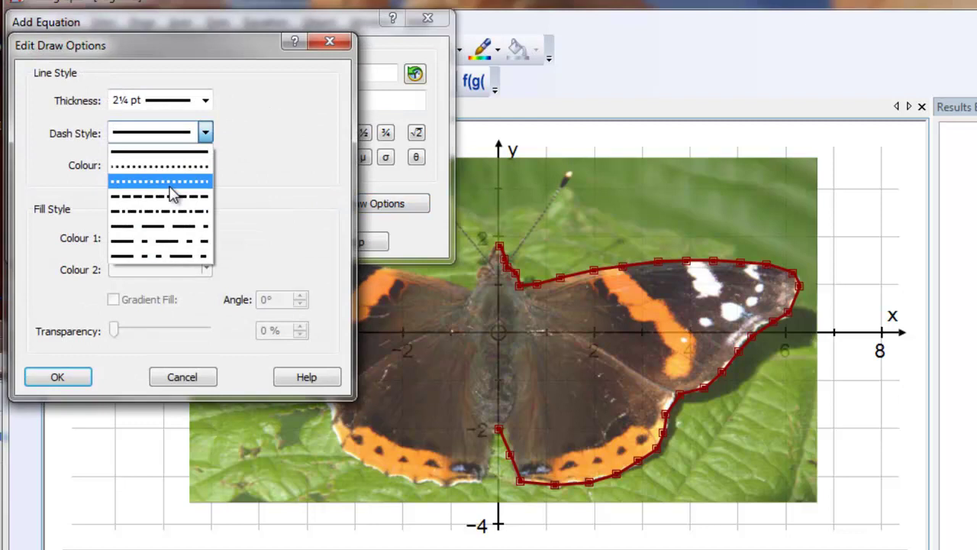
left_click(171, 197)
left_click(206, 100)
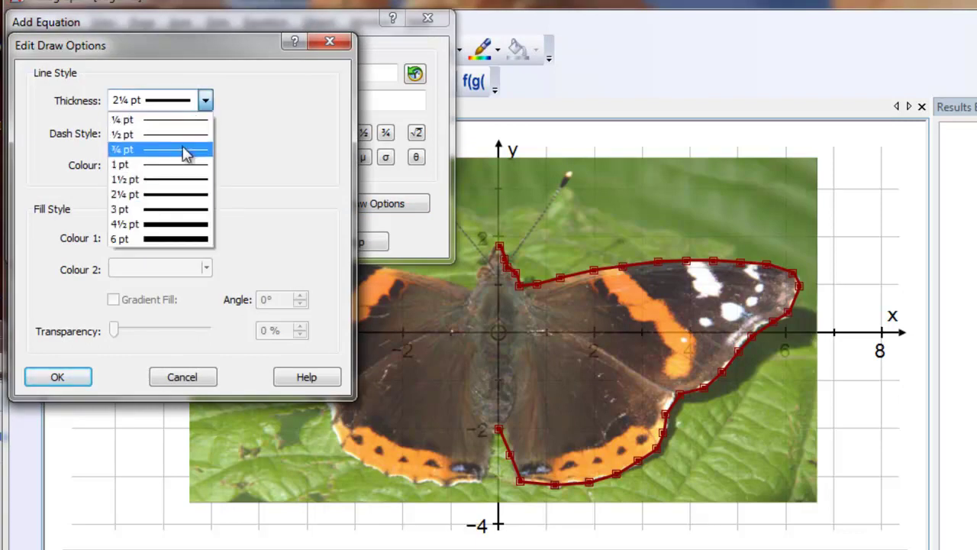
left_click(164, 207)
left_click(58, 378)
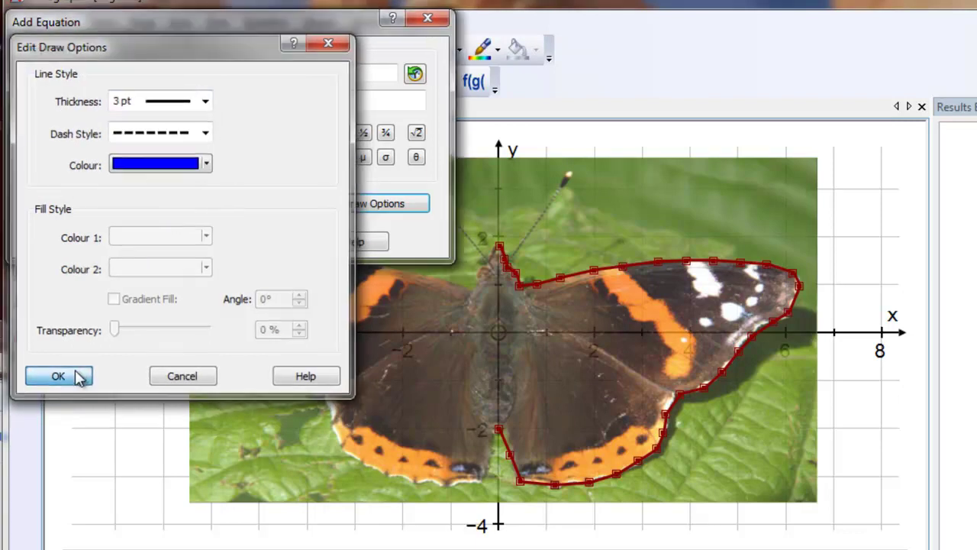
left_click(108, 242)
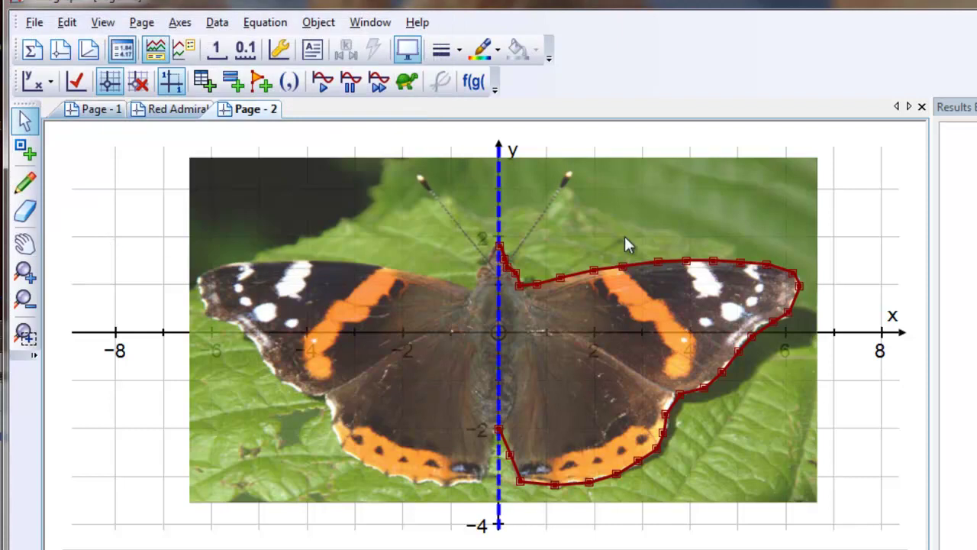
Step: Reflect the red right-wing outline in the dashed x = 0 line to make a magenta left-wing copy
left_click(501, 183)
left_click(594, 273)
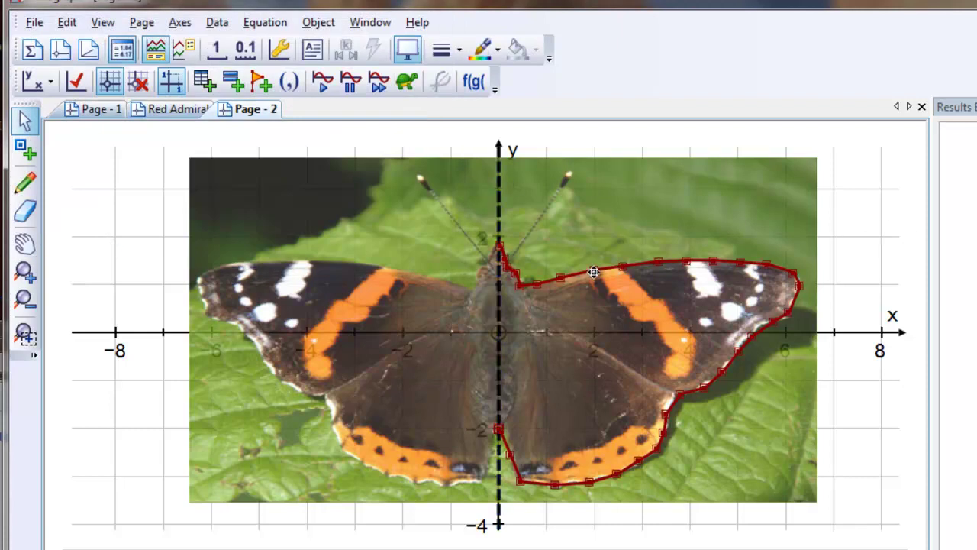
right_click(627, 177)
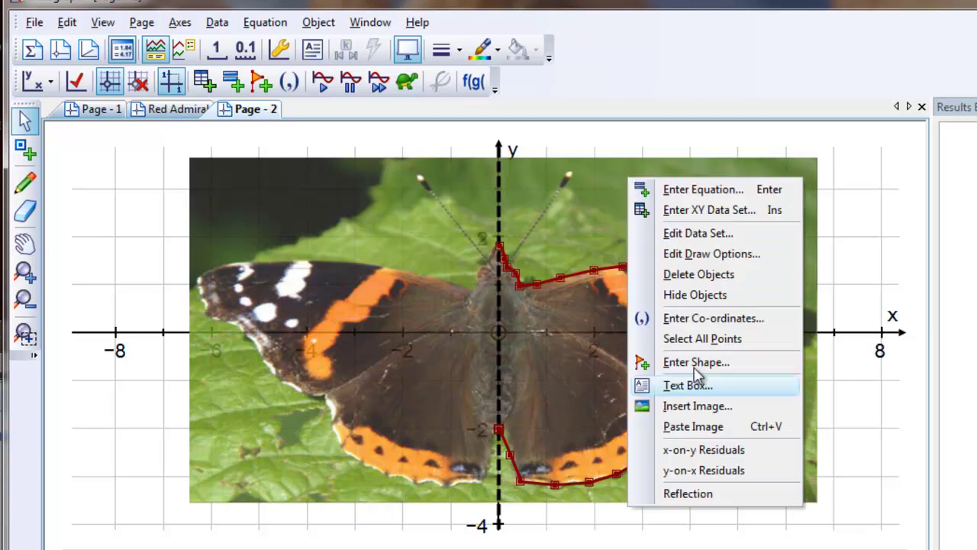
left_click(708, 495)
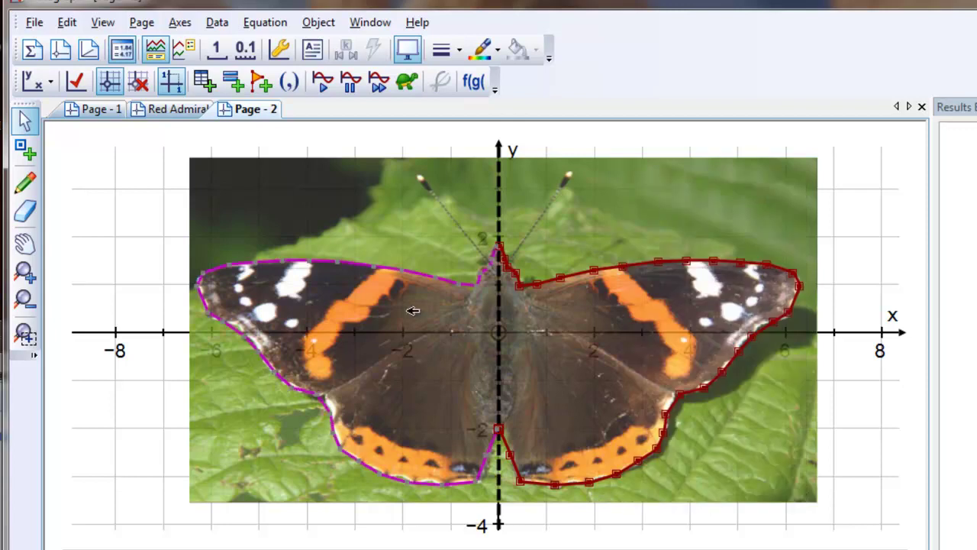
left_click(851, 252)
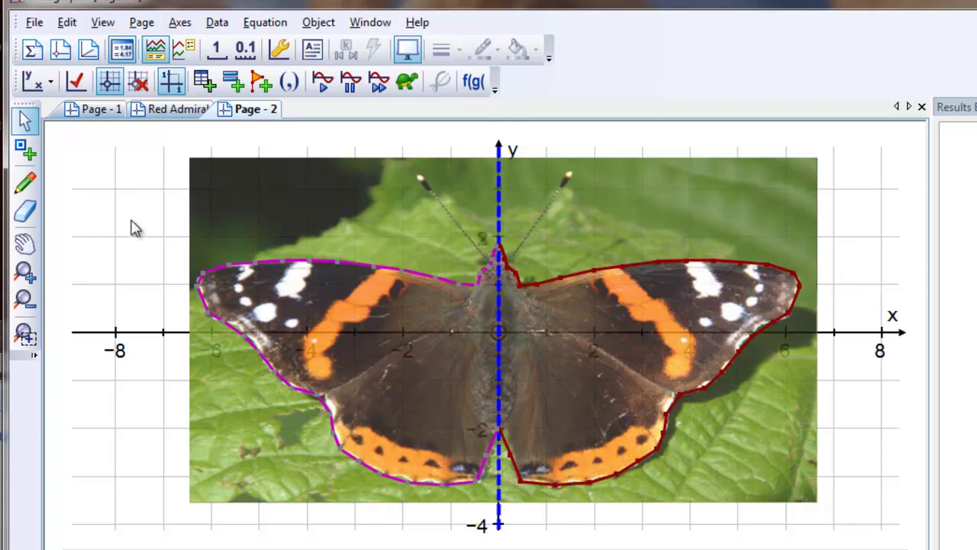
Step: Draw small freehand Pencil marks on the right and left wings beside the body
left_click(27, 187)
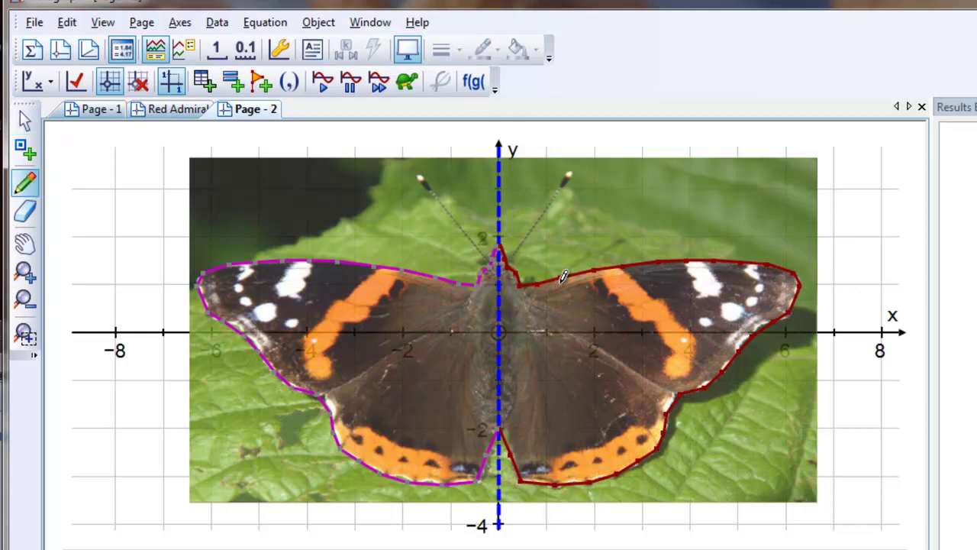
left_click_drag(562, 264, 568, 330)
mouse_move(455, 270)
left_mouse_down()
mouse_move(441, 267)
mouse_move(434, 284)
mouse_move(447, 284)
mouse_move(443, 330)
left_mouse_up()
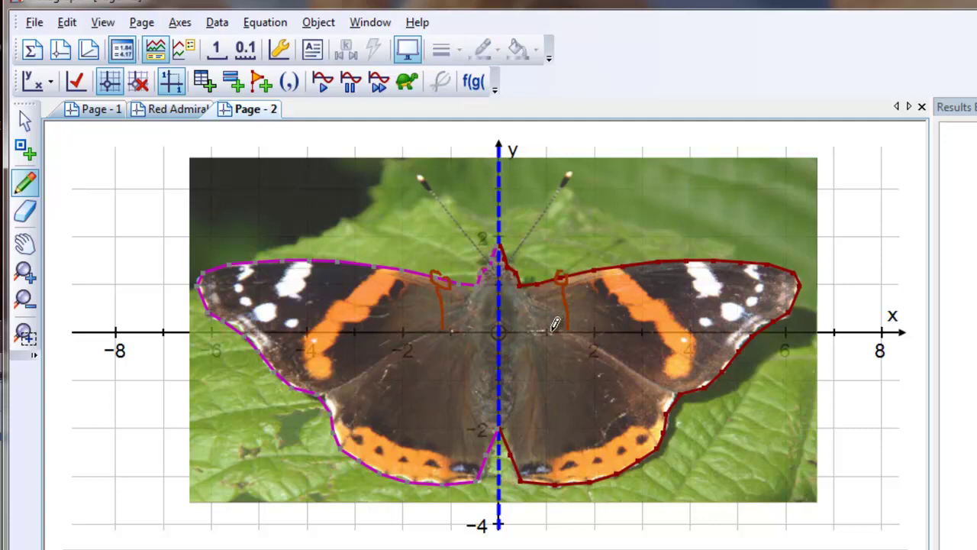
left_click(25, 120)
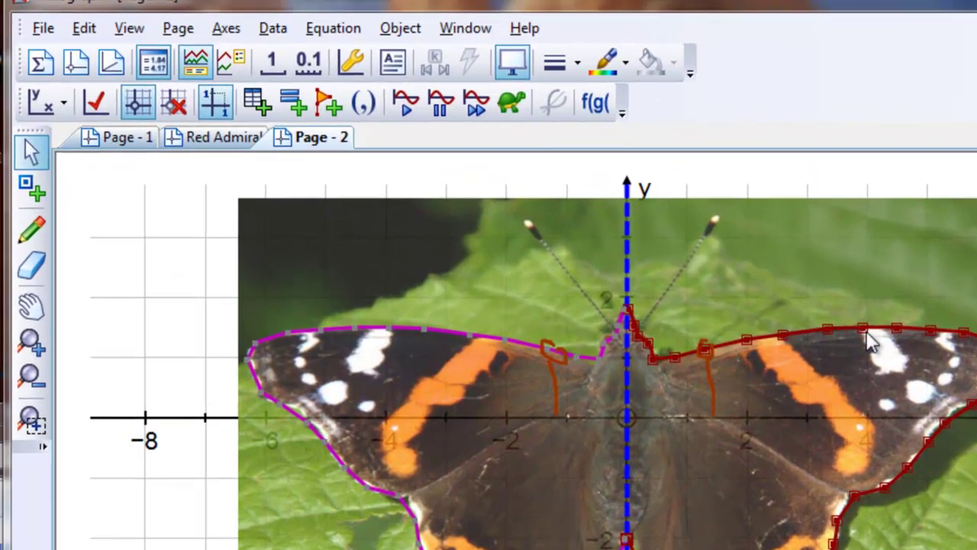
Step: In Edit Data Set, replace the Scale-x formula 2x-3 with -x
double_click(558, 277)
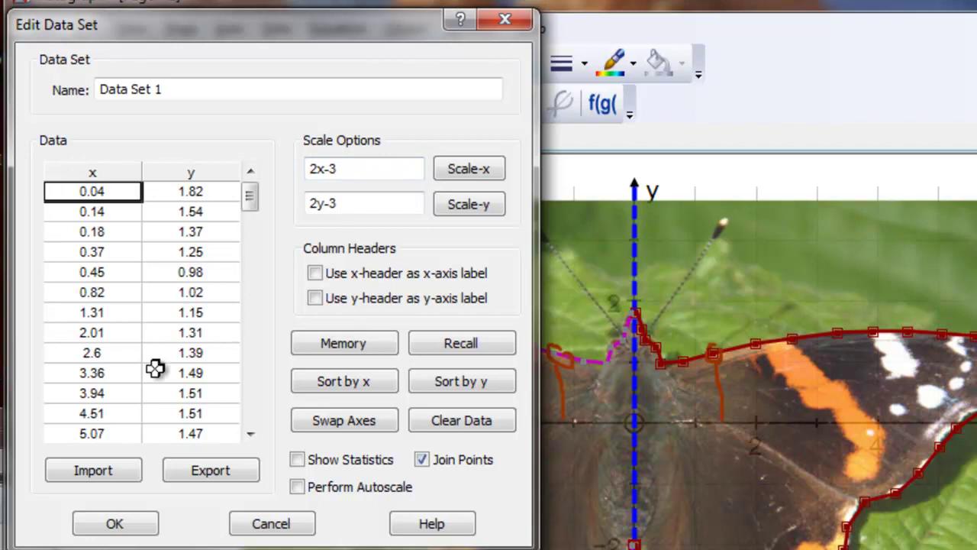
left_click(349, 168)
left_click_drag(336, 168, 289, 170)
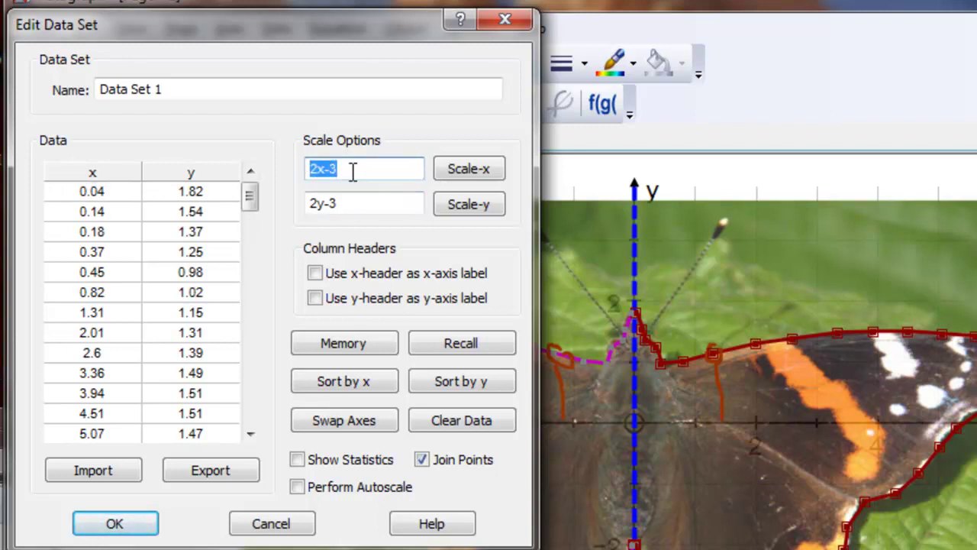
type("-x")
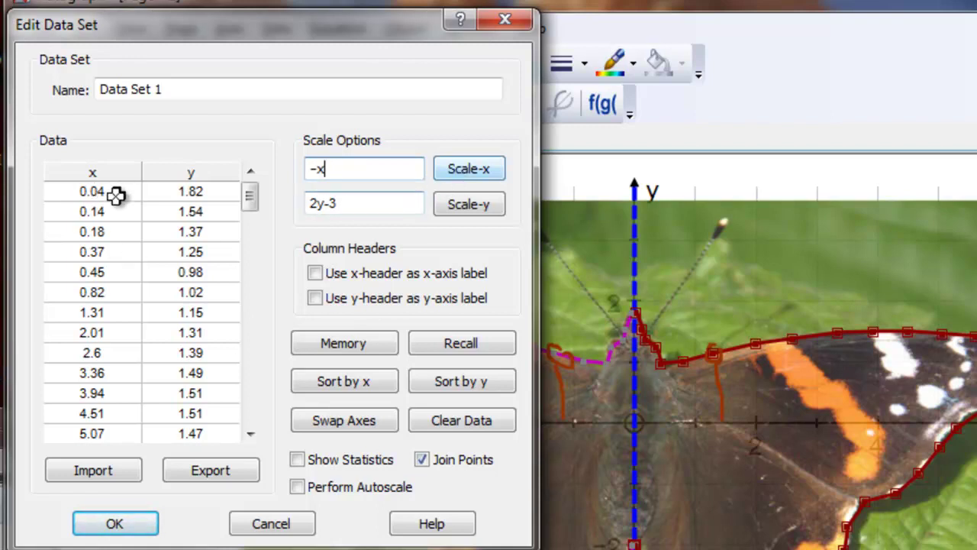
left_click(466, 170)
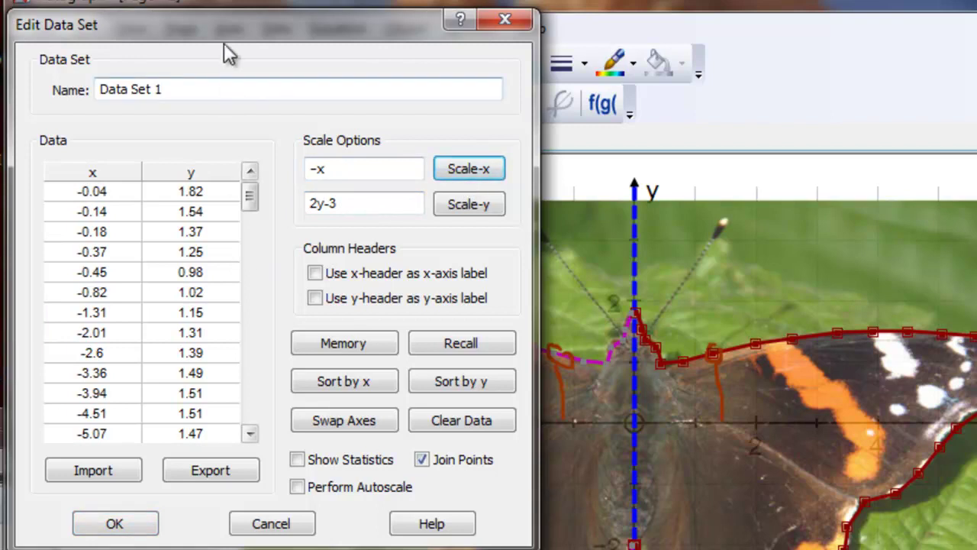
Step: Confirm the flipped data set and shrink the Autograph window to reveal the file browser
left_click_drag(226, 40, 784, 41)
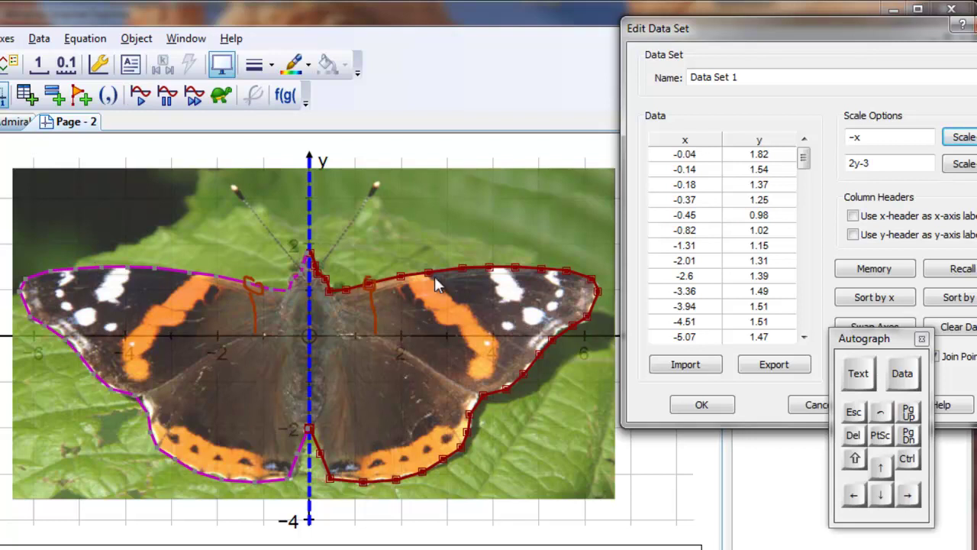
left_click(699, 409)
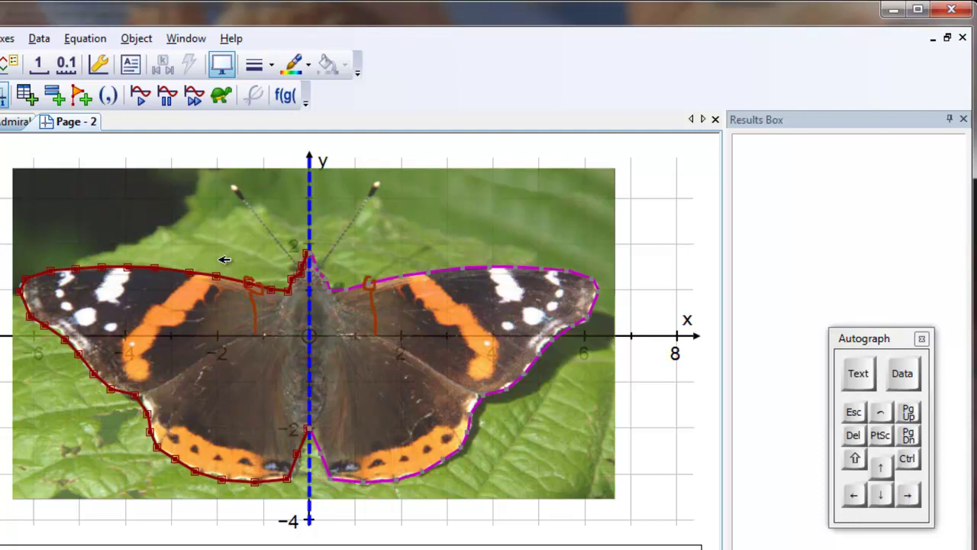
left_click_drag(23, 15, 534, 25)
Step: Drop the Sycamore Leaf photo from Reflection > Sycamore Leaf onto the graph and open Sycamore Leaf.agg
key("alt+Tab")
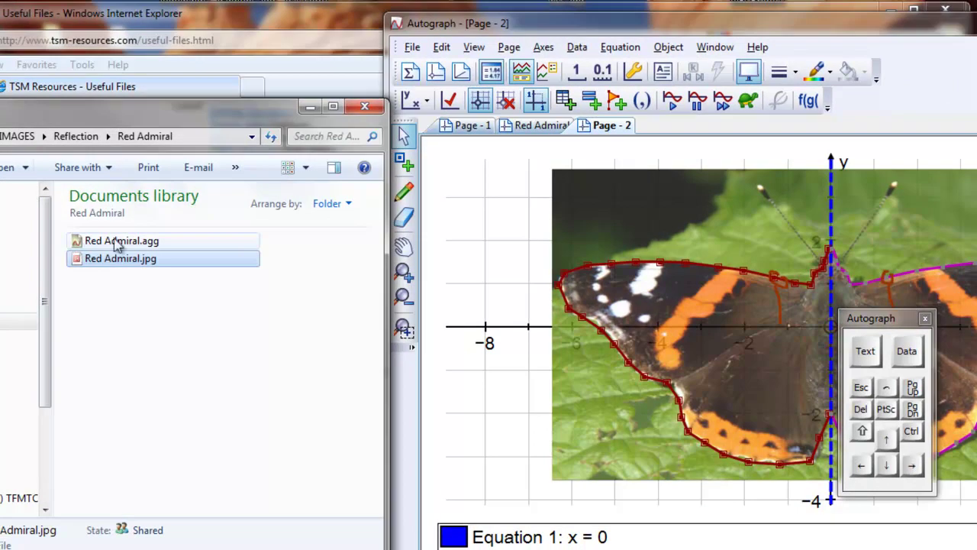
left_click(71, 143)
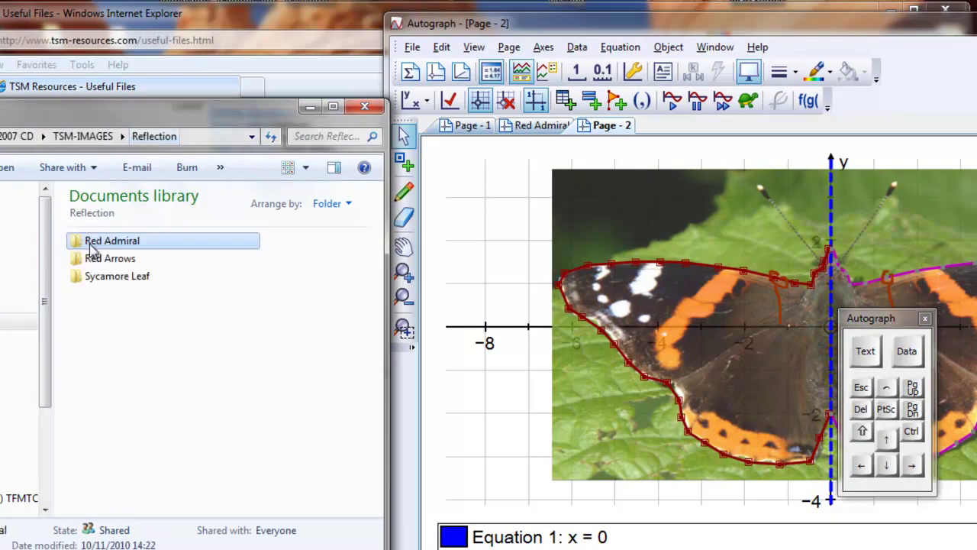
double_click(84, 281)
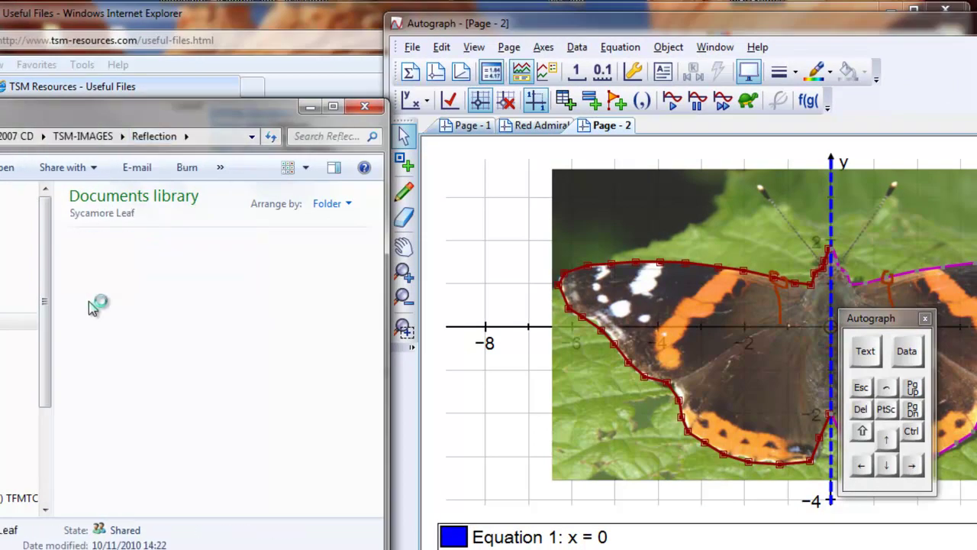
left_click_drag(82, 261, 513, 398)
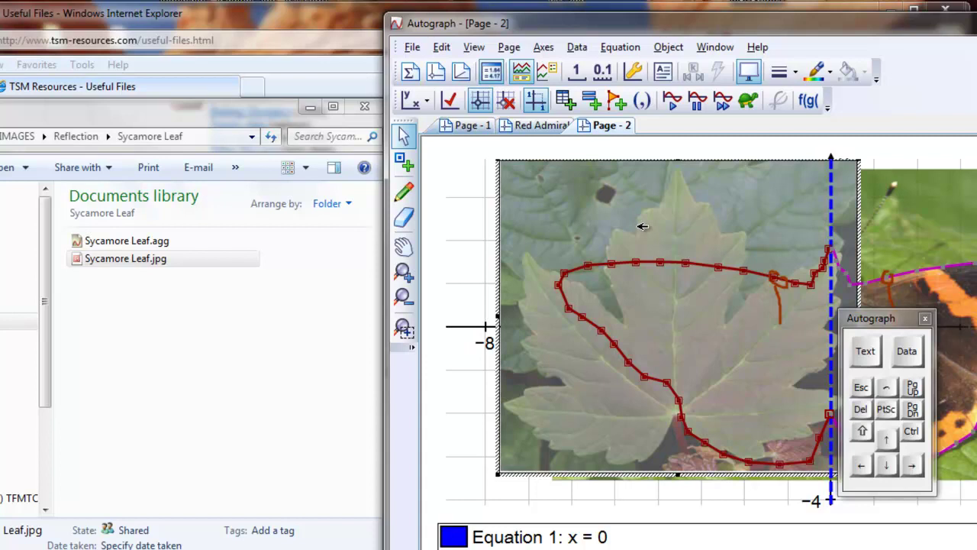
double_click(81, 249)
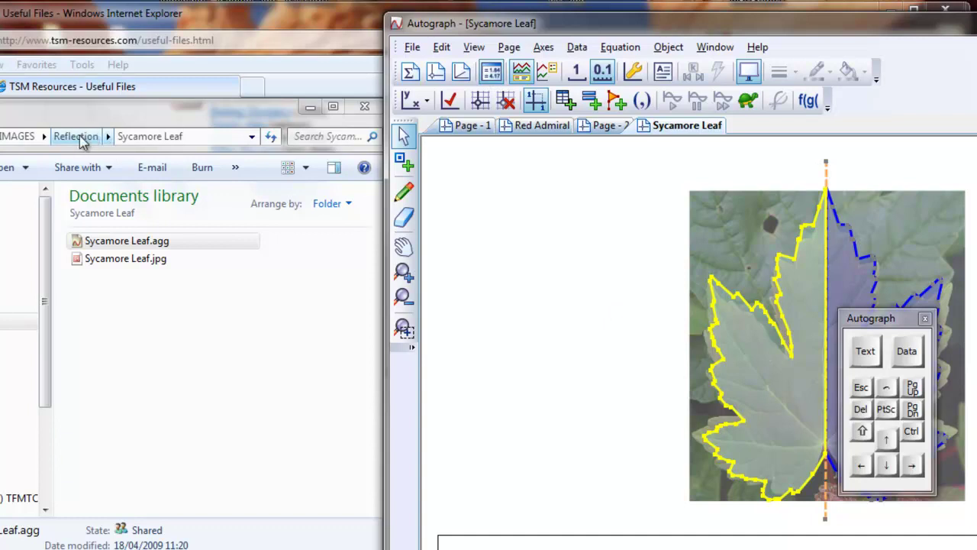
Step: Place redarrows.jpg on a new 2D page, then open the redarrows2.agg example
left_click(76, 135)
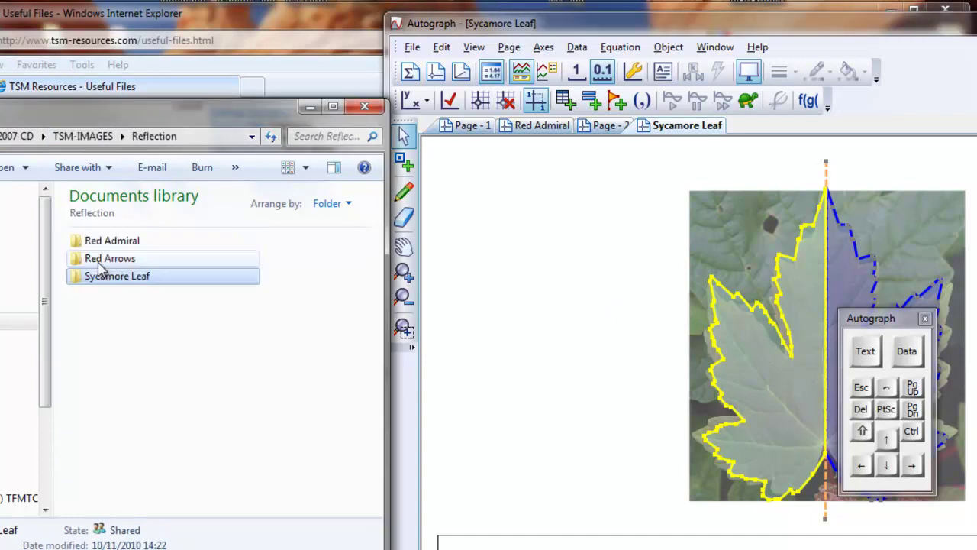
left_click(79, 243)
double_click(80, 260)
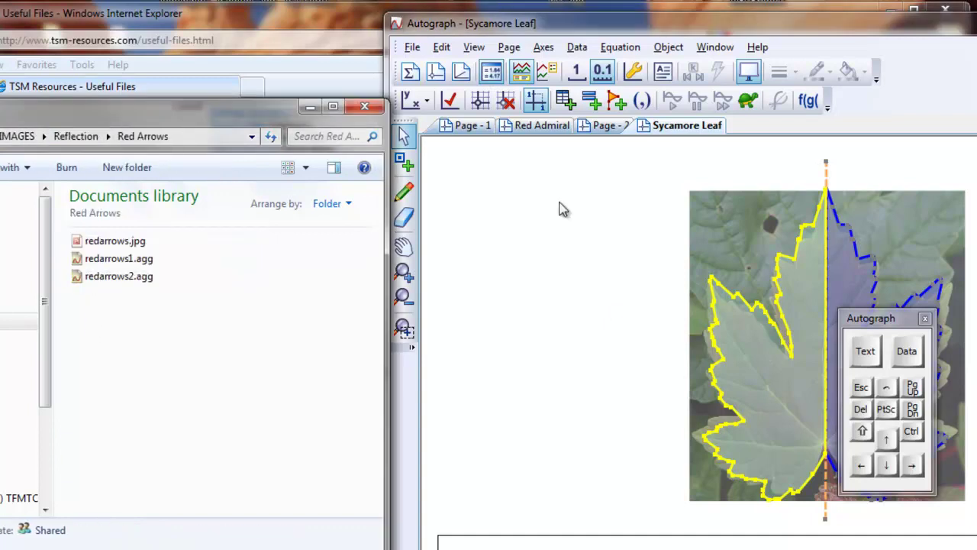
left_click(436, 71)
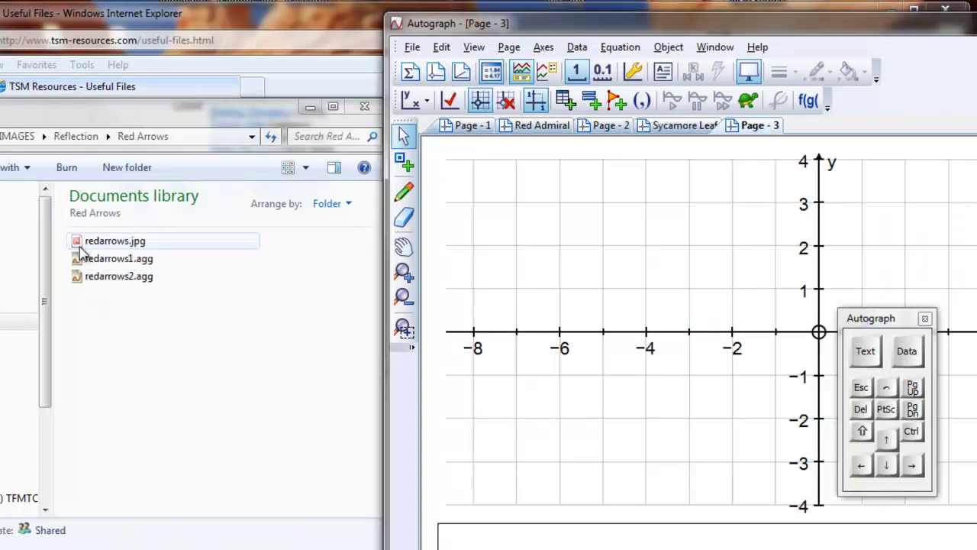
left_click_drag(77, 243, 776, 349)
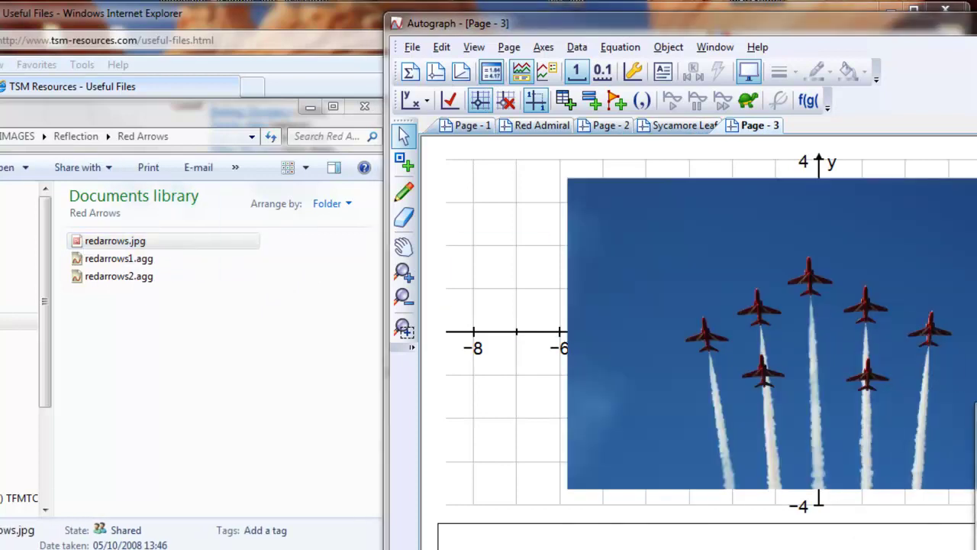
left_click(81, 279)
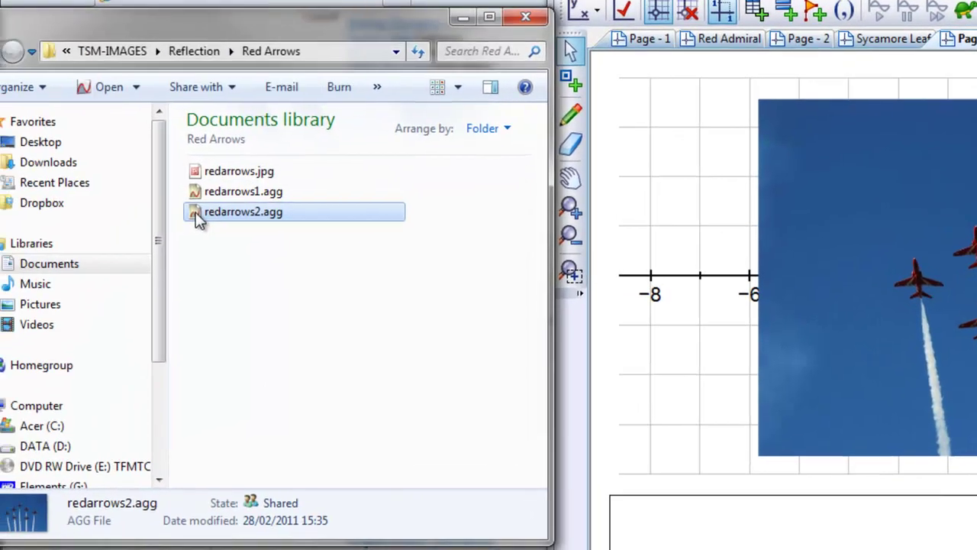
double_click(229, 213)
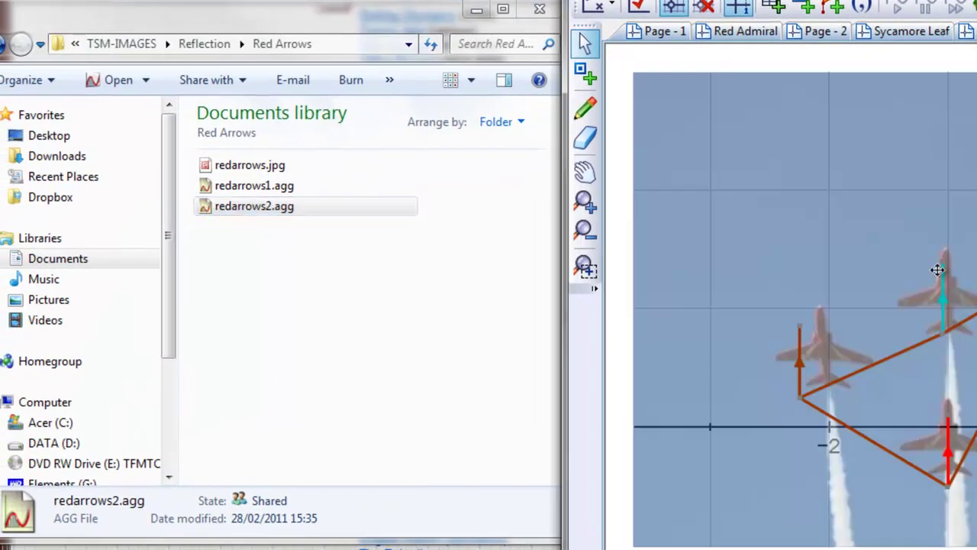